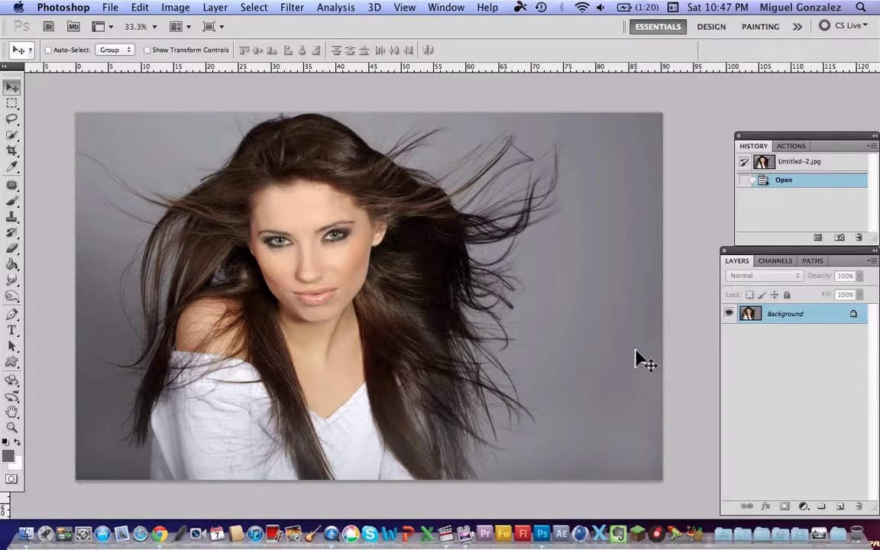
- Convert the locked Background into an editable layer named Layer 0 with Normal mode and 100% opacity
{"action": "double_click", "coordinate": [794, 314]}
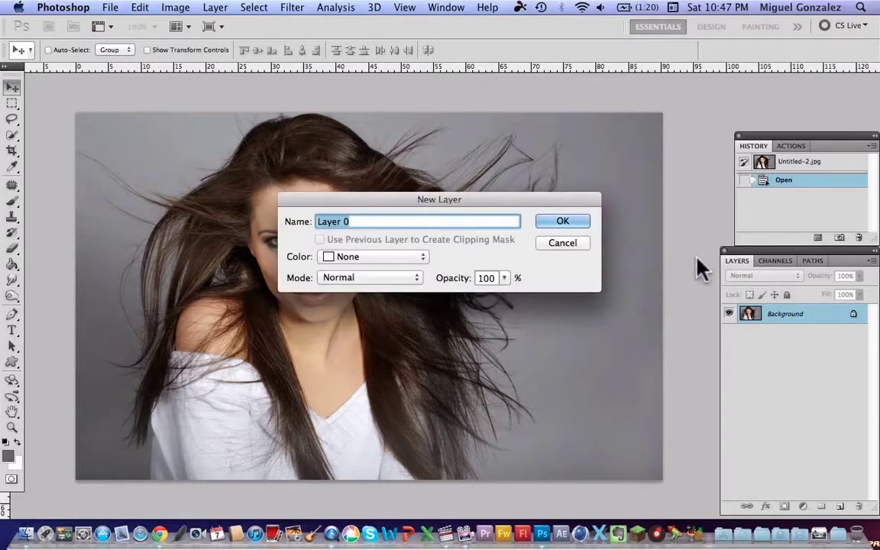
{"action": "left_click", "coordinate": [584, 225]}
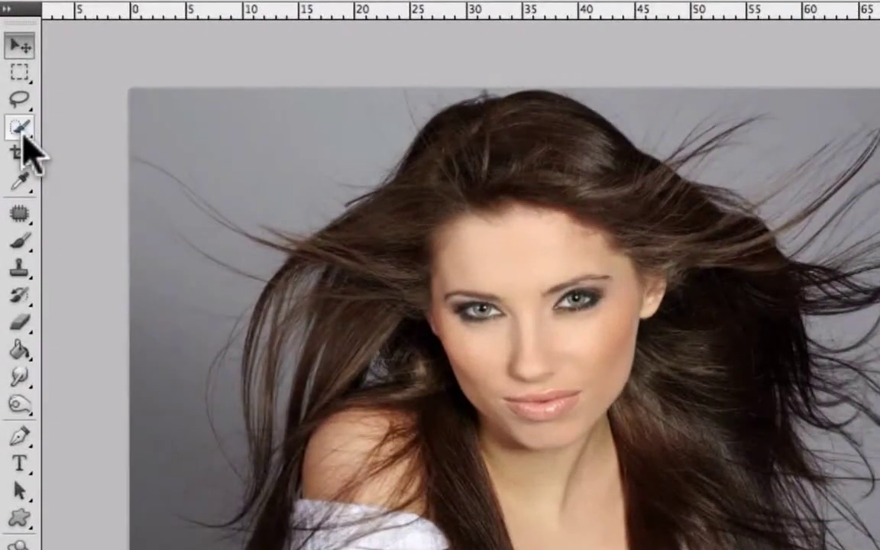
- Select the woman's face, neck, bare shoulder and white blouse with the Quick Selection tool
{"action": "left_click", "coordinate": [23, 136]}
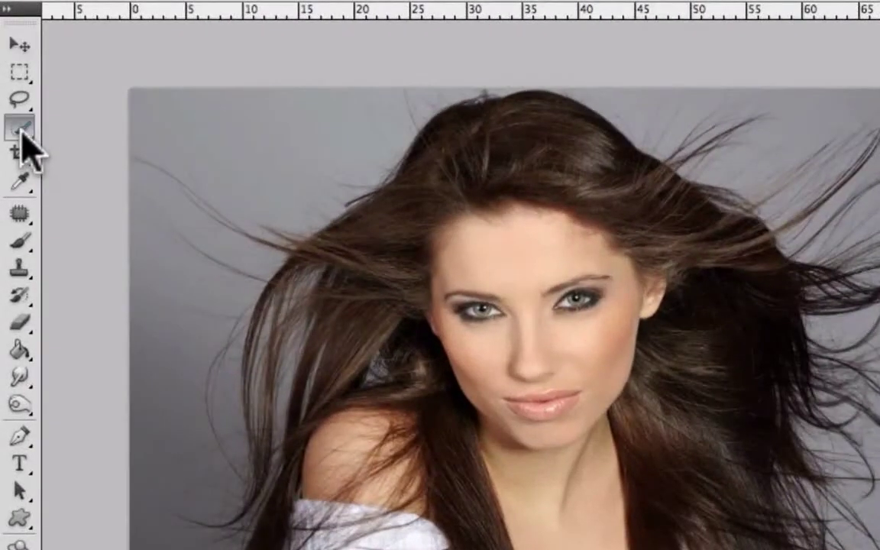
{"action": "left_click_drag", "start_coordinate": [19, 139], "coordinate": [55, 141]}
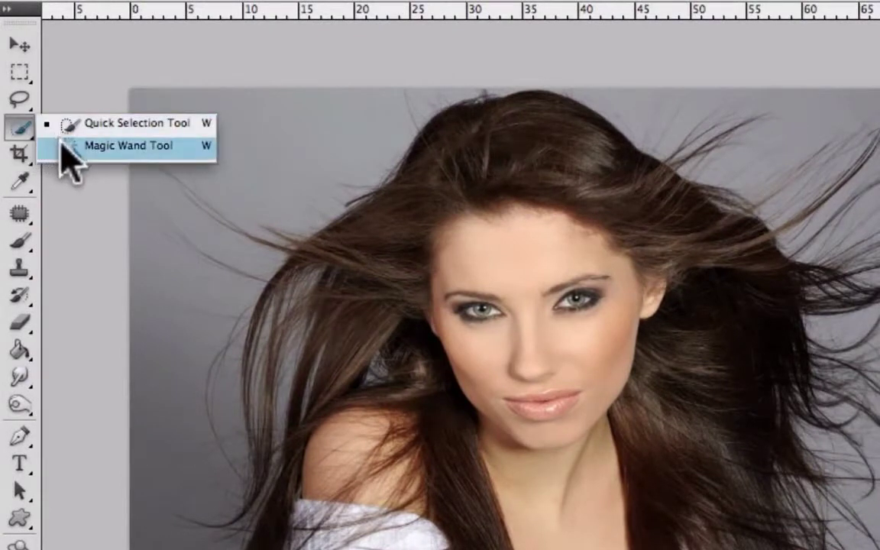
{"action": "left_click", "coordinate": [17, 124]}
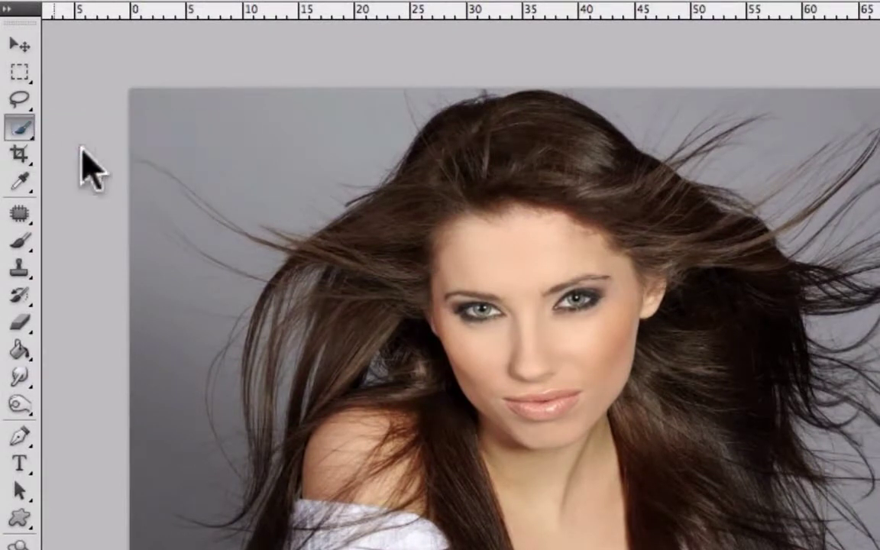
{"action": "mouse_move", "coordinate": [513, 215]}
{"action": "left_mouse_down"}
{"action": "mouse_move", "coordinate": [491, 396]}
{"action": "mouse_move", "coordinate": [463, 476]}
{"action": "mouse_move", "coordinate": [411, 549]}
{"action": "left_mouse_up"}
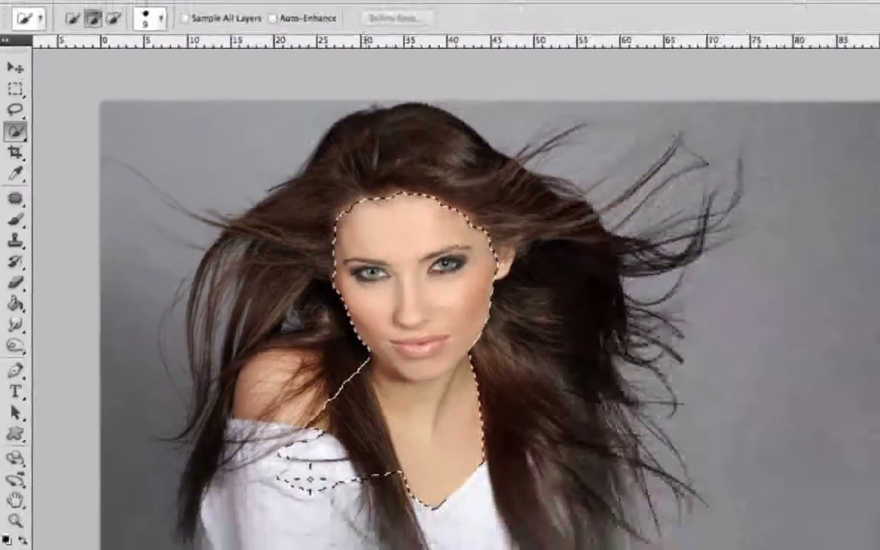
{"action": "mouse_move", "coordinate": [310, 480]}
{"action": "left_mouse_down"}
{"action": "mouse_move", "coordinate": [282, 535]}
{"action": "mouse_move", "coordinate": [302, 456]}
{"action": "mouse_move", "coordinate": [242, 544]}
{"action": "mouse_move", "coordinate": [270, 386]}
{"action": "left_mouse_up"}
{"action": "left_click_drag", "start_coordinate": [196, 328], "coordinate": [194, 326]}
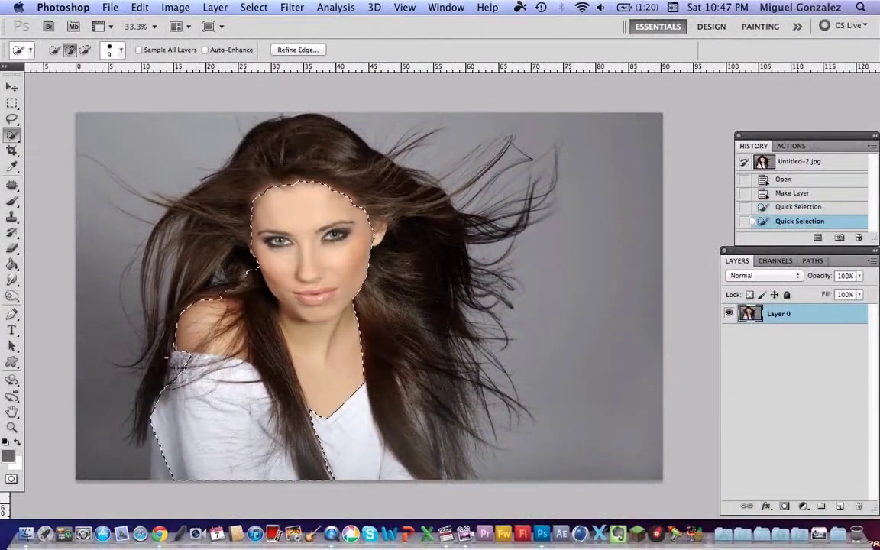
- Extend the quick selection over all of her hair, including the larger flyaway strands on both sides
{"action": "left_click", "coordinate": [176, 363]}
{"action": "mouse_move", "coordinate": [151, 375]}
{"action": "left_mouse_down"}
{"action": "mouse_move", "coordinate": [204, 230]}
{"action": "mouse_move", "coordinate": [217, 189]}
{"action": "left_mouse_up"}
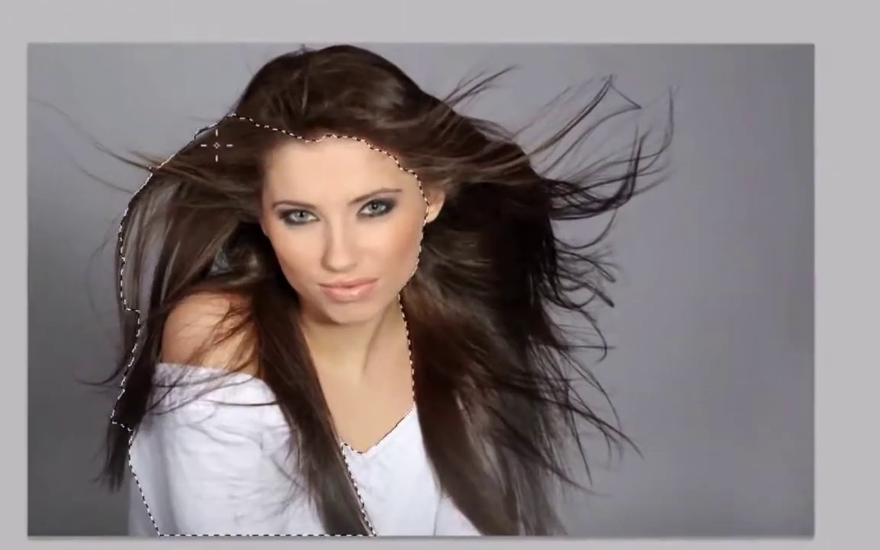
{"action": "mouse_move", "coordinate": [217, 145]}
{"action": "left_mouse_down"}
{"action": "mouse_move", "coordinate": [296, 85]}
{"action": "mouse_move", "coordinate": [292, 79]}
{"action": "left_mouse_up"}
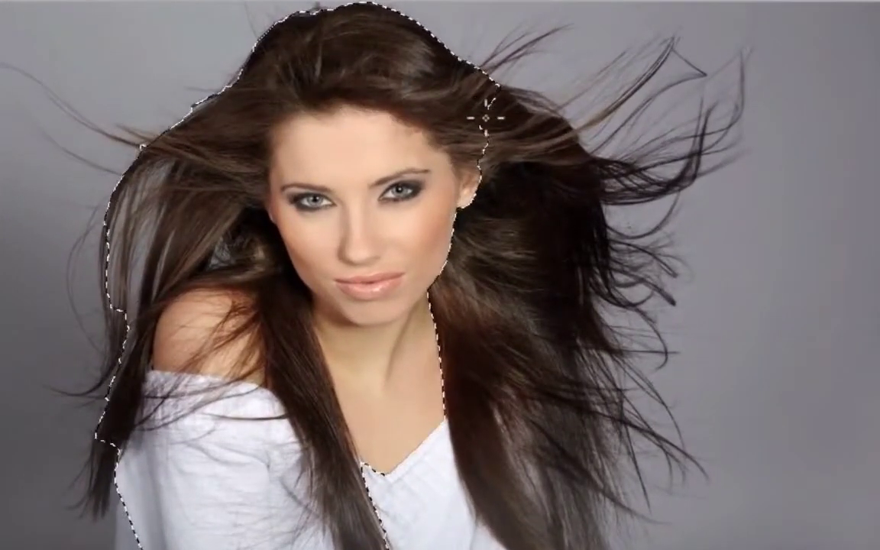
{"action": "mouse_move", "coordinate": [486, 117]}
{"action": "left_mouse_down"}
{"action": "mouse_move", "coordinate": [517, 152]}
{"action": "mouse_move", "coordinate": [515, 295]}
{"action": "mouse_move", "coordinate": [501, 433]}
{"action": "mouse_move", "coordinate": [470, 440]}
{"action": "mouse_move", "coordinate": [508, 478]}
{"action": "mouse_move", "coordinate": [526, 482]}
{"action": "mouse_move", "coordinate": [654, 317]}
{"action": "left_mouse_up"}
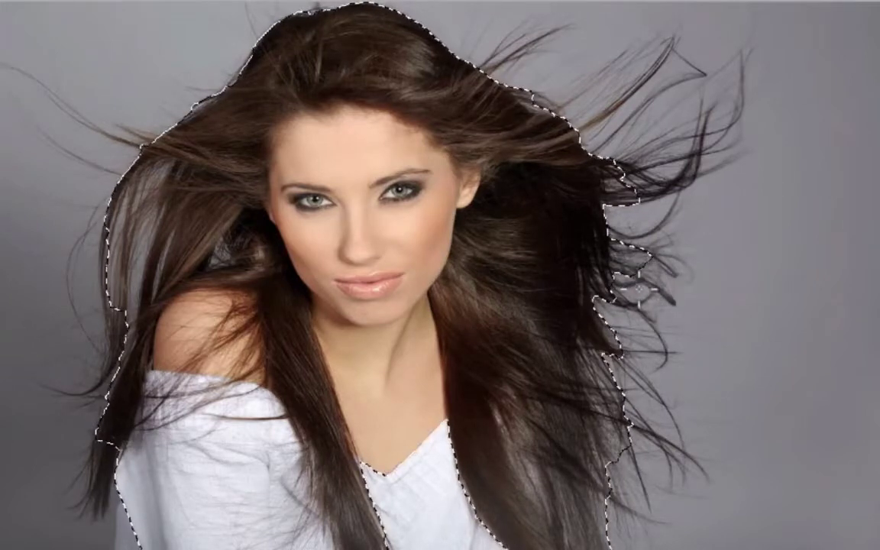
{"action": "left_click_drag", "start_coordinate": [644, 278], "coordinate": [670, 294]}
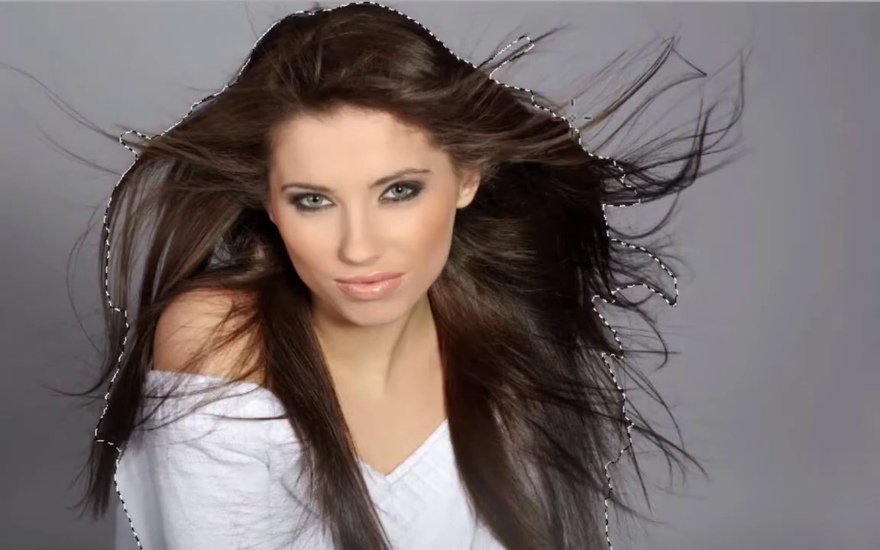
{"action": "left_click_drag", "start_coordinate": [592, 123], "coordinate": [635, 49]}
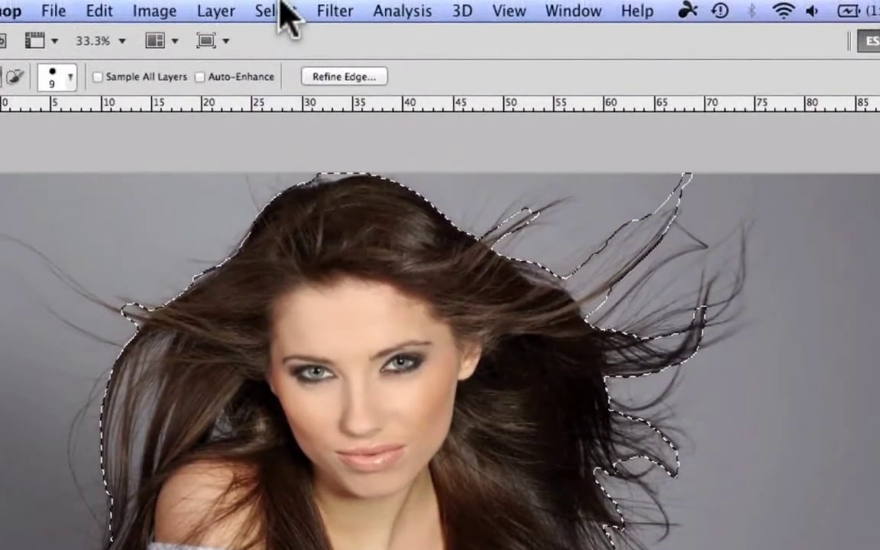
- Start Refine Edge on the selection and preview the cutout with the On White view
{"action": "left_click", "coordinate": [279, 11]}
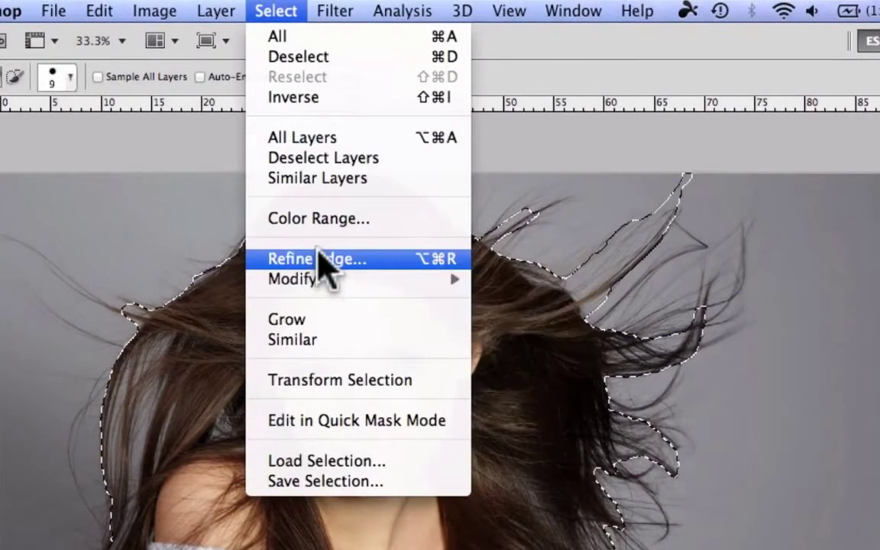
{"action": "left_click", "coordinate": [321, 258]}
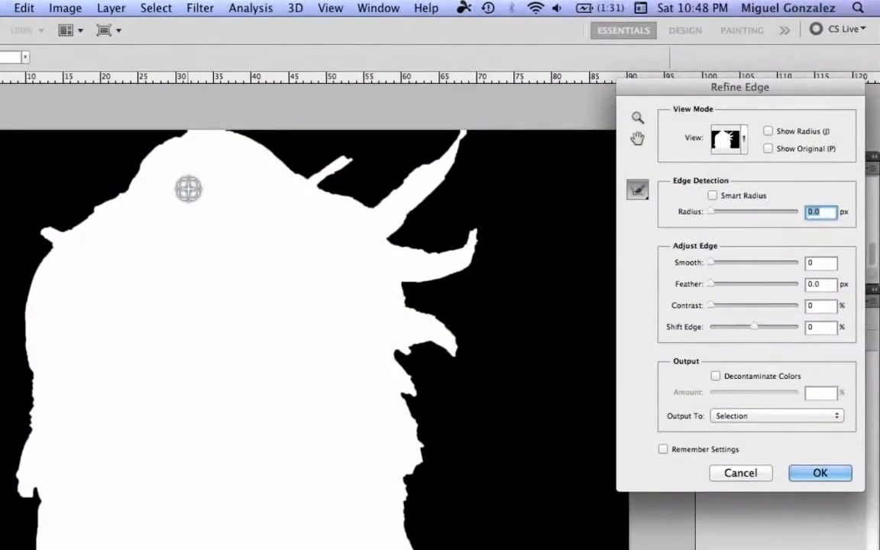
{"action": "left_click", "coordinate": [738, 149]}
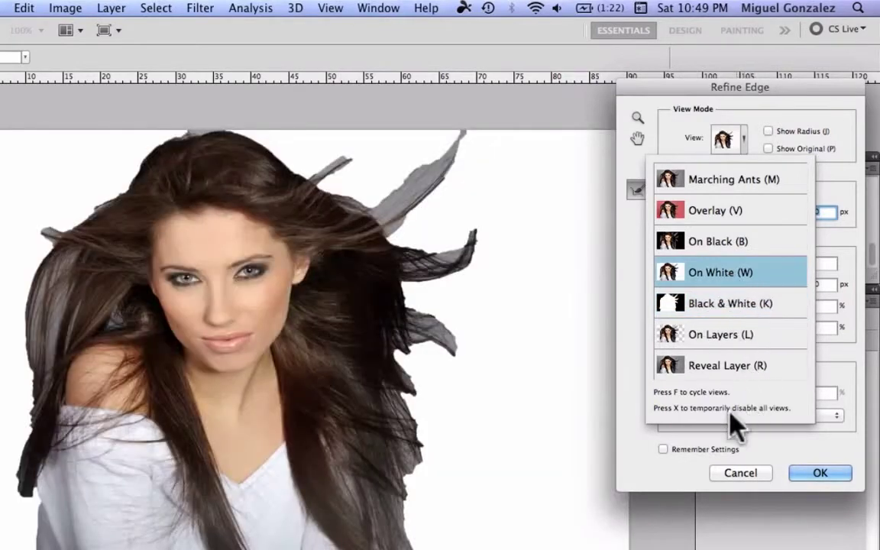
{"action": "left_click", "coordinate": [715, 452]}
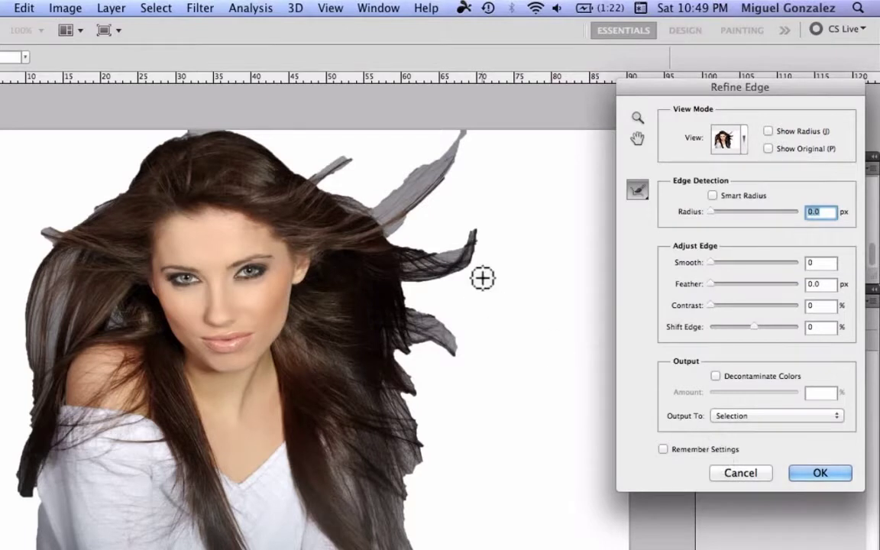
- Enable Smart Radius with a 250 px radius and decontaminate the edge colors by 100%
{"action": "left_click", "coordinate": [713, 196]}
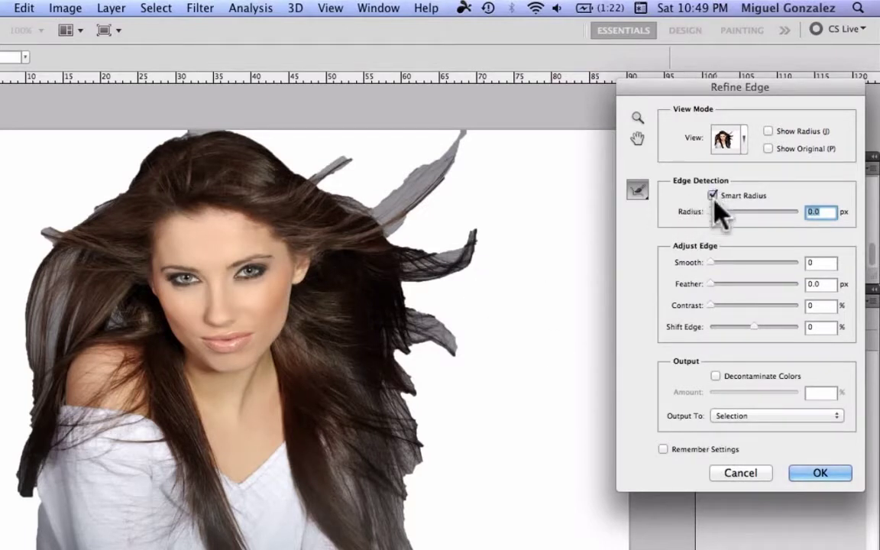
{"action": "left_click_drag", "start_coordinate": [710, 212], "coordinate": [814, 205]}
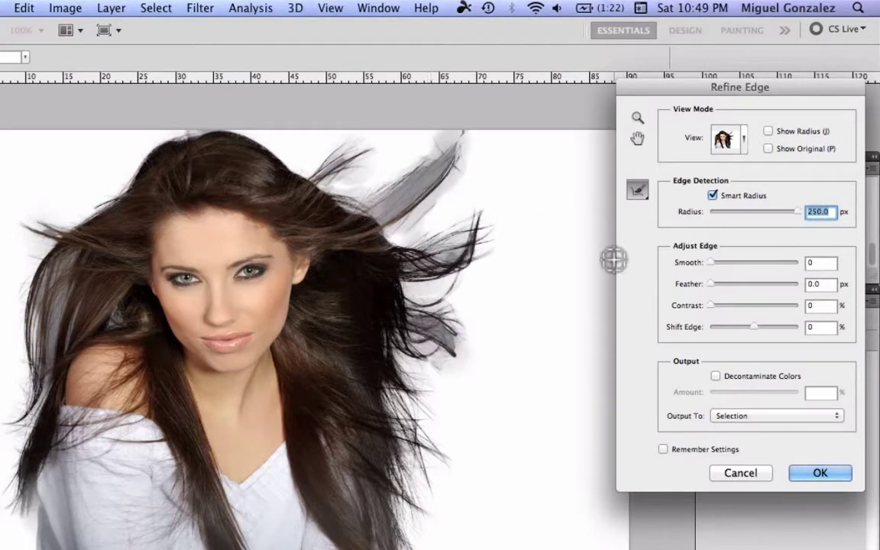
{"action": "left_click", "coordinate": [716, 377]}
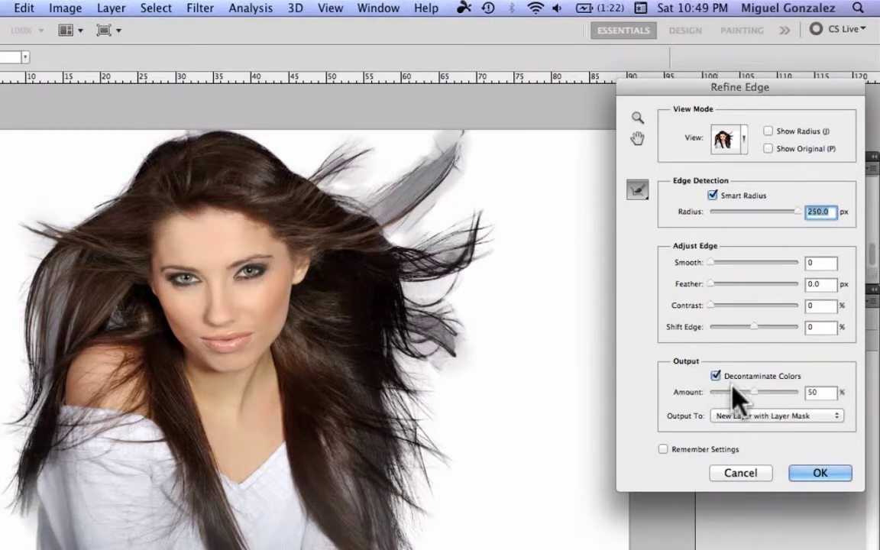
{"action": "left_click_drag", "start_coordinate": [755, 391], "coordinate": [798, 392]}
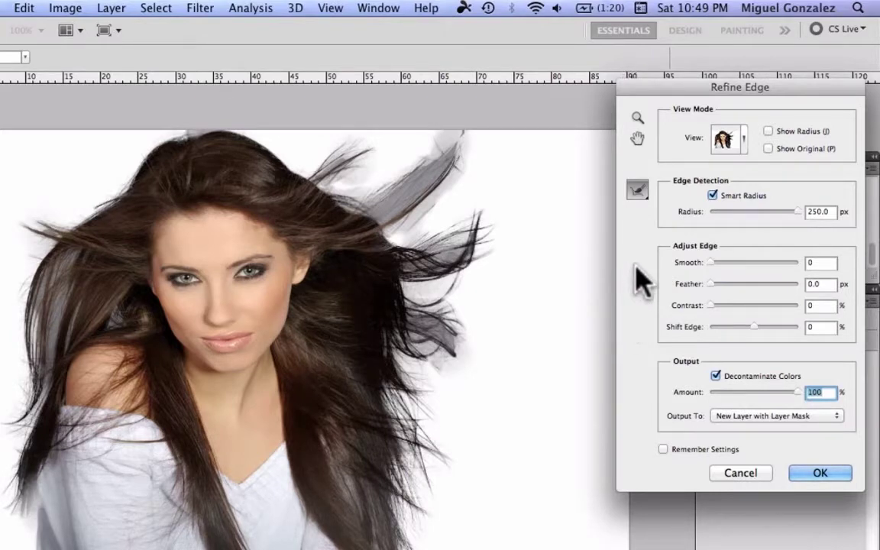
- Brush over the hair edge on the image's left side with the Refine Radius tool at size 58
{"action": "left_click", "coordinate": [639, 191]}
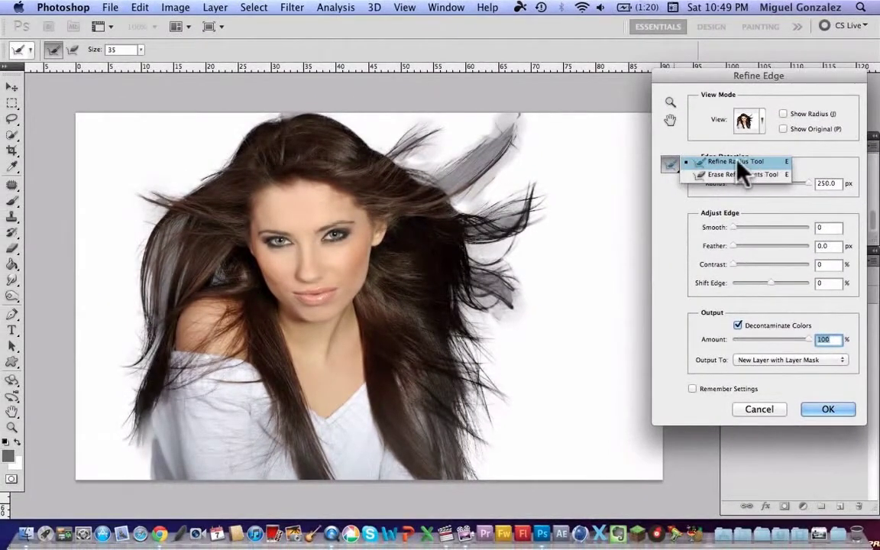
{"action": "left_click", "coordinate": [722, 162]}
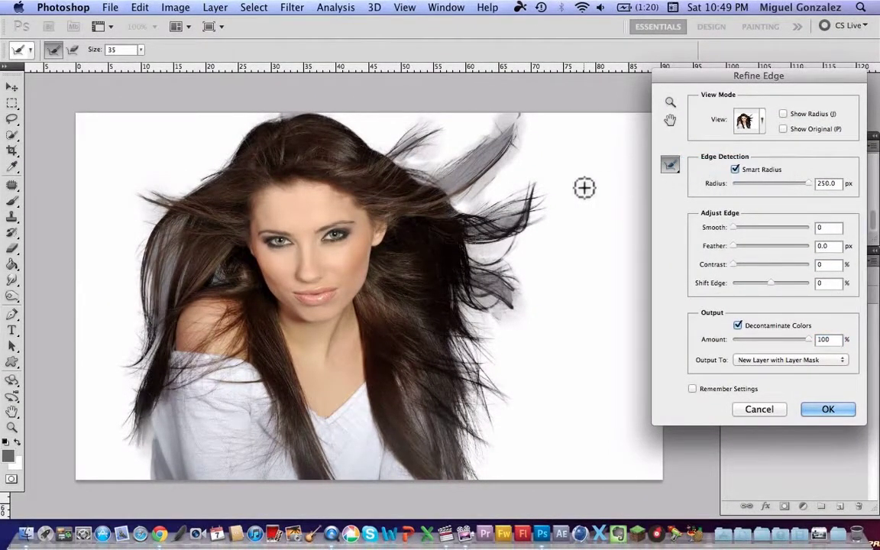
{"action": "mouse_move", "coordinate": [140, 50]}
{"action": "left_mouse_down"}
{"action": "mouse_move", "coordinate": [142, 65]}
{"action": "mouse_move", "coordinate": [158, 71]}
{"action": "left_mouse_up"}
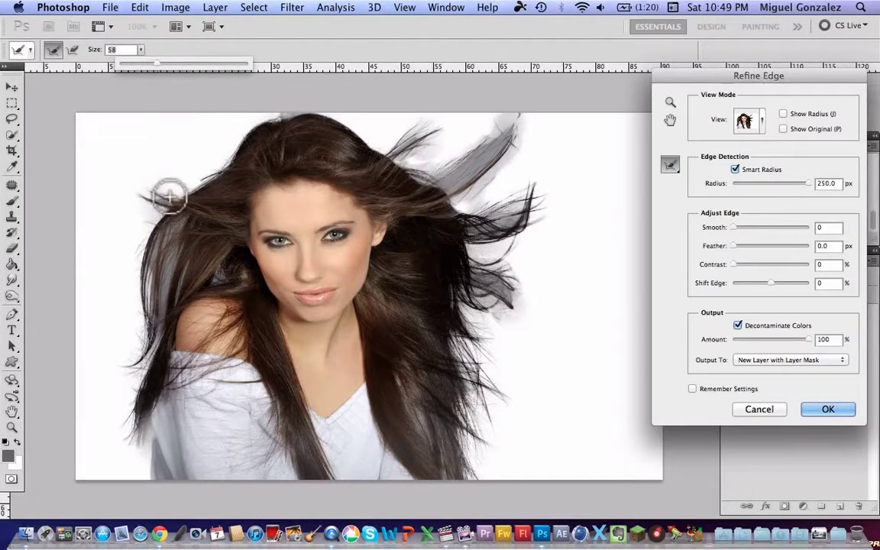
{"action": "left_click_drag", "start_coordinate": [169, 197], "coordinate": [161, 307]}
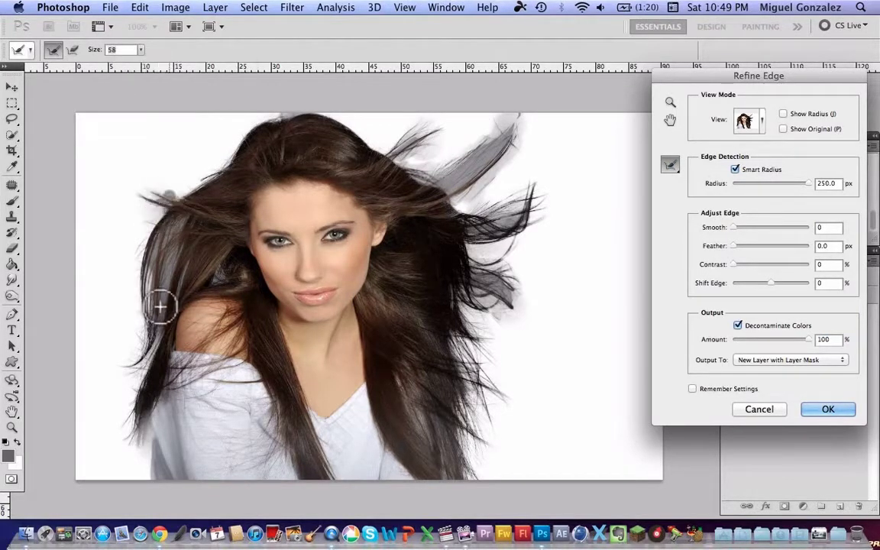
- Enlarge the Refine Radius brush to 85 and paint over the grey background remnants along the hair on both sides and the crown
{"action": "left_click", "coordinate": [141, 50]}
{"action": "left_click_drag", "start_coordinate": [143, 61], "coordinate": [161, 65]}
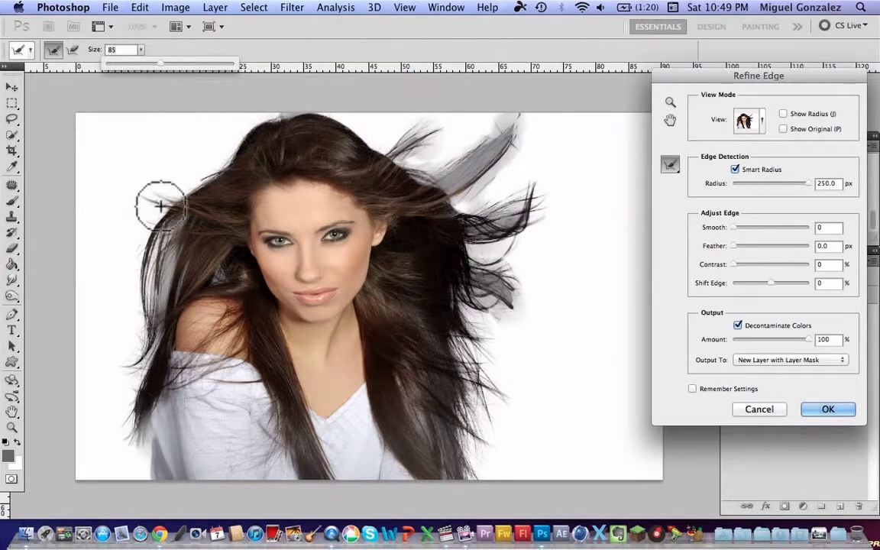
{"action": "left_click_drag", "start_coordinate": [172, 207], "coordinate": [184, 257]}
{"action": "left_click_drag", "start_coordinate": [140, 302], "coordinate": [138, 432]}
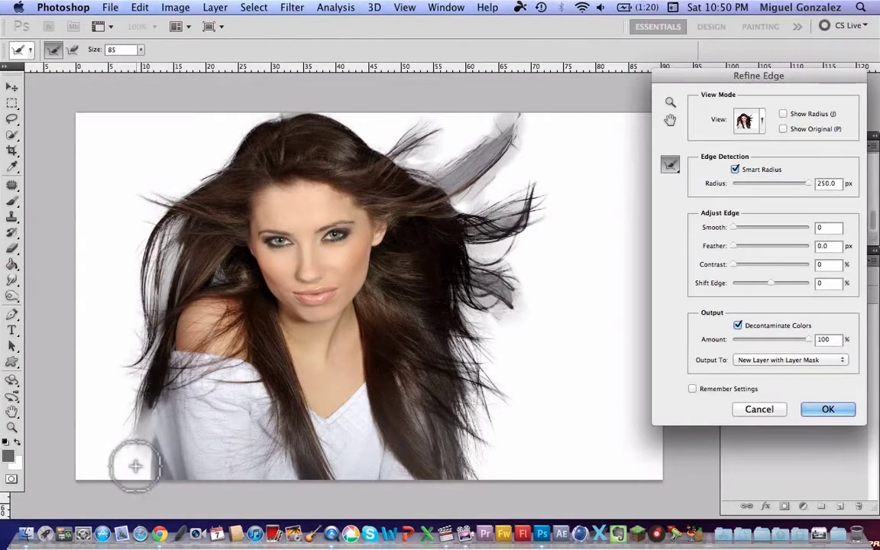
{"action": "mouse_move", "coordinate": [195, 181]}
{"action": "left_mouse_down"}
{"action": "mouse_move", "coordinate": [151, 218]}
{"action": "mouse_move", "coordinate": [192, 205]}
{"action": "mouse_move", "coordinate": [233, 230]}
{"action": "mouse_move", "coordinate": [208, 269]}
{"action": "left_mouse_up"}
{"action": "mouse_move", "coordinate": [297, 126]}
{"action": "left_mouse_down"}
{"action": "mouse_move", "coordinate": [424, 134]}
{"action": "mouse_move", "coordinate": [429, 152]}
{"action": "mouse_move", "coordinate": [379, 158]}
{"action": "mouse_move", "coordinate": [410, 143]}
{"action": "mouse_move", "coordinate": [411, 173]}
{"action": "mouse_move", "coordinate": [427, 114]}
{"action": "mouse_move", "coordinate": [429, 194]}
{"action": "mouse_move", "coordinate": [395, 155]}
{"action": "mouse_move", "coordinate": [448, 193]}
{"action": "mouse_move", "coordinate": [436, 152]}
{"action": "mouse_move", "coordinate": [509, 211]}
{"action": "mouse_move", "coordinate": [496, 181]}
{"action": "mouse_move", "coordinate": [458, 142]}
{"action": "mouse_move", "coordinate": [526, 132]}
{"action": "mouse_move", "coordinate": [460, 169]}
{"action": "left_mouse_up"}
{"action": "mouse_move", "coordinate": [159, 409]}
{"action": "left_mouse_down"}
{"action": "mouse_move", "coordinate": [128, 418]}
{"action": "mouse_move", "coordinate": [131, 426]}
{"action": "left_mouse_up"}
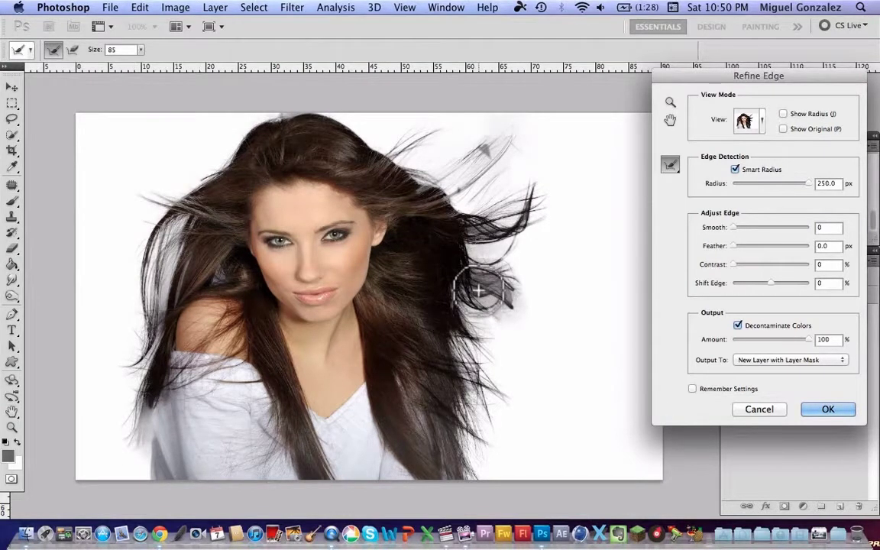
{"action": "mouse_move", "coordinate": [486, 289]}
{"action": "left_mouse_down"}
{"action": "mouse_move", "coordinate": [528, 301]}
{"action": "mouse_move", "coordinate": [465, 269]}
{"action": "mouse_move", "coordinate": [492, 291]}
{"action": "mouse_move", "coordinate": [477, 302]}
{"action": "mouse_move", "coordinate": [470, 359]}
{"action": "left_mouse_up"}
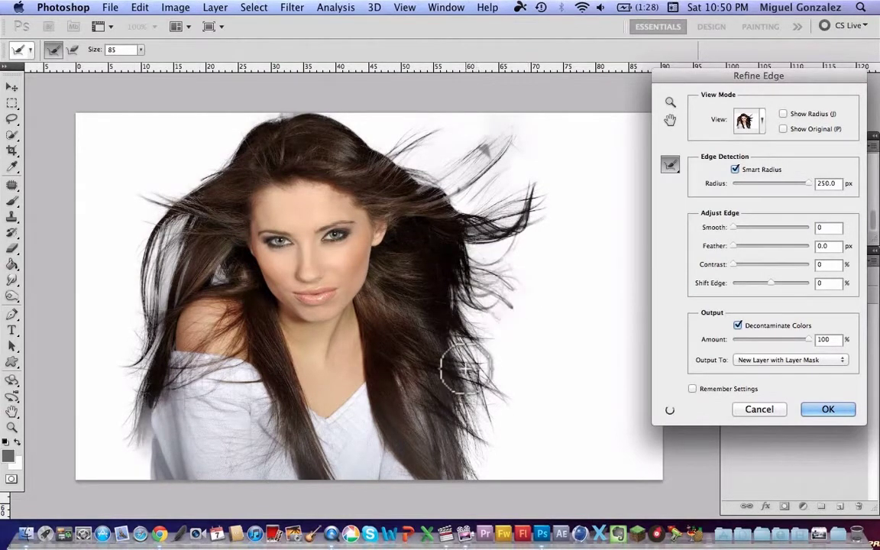
{"action": "mouse_move", "coordinate": [501, 148]}
{"action": "left_mouse_down"}
{"action": "mouse_move", "coordinate": [479, 163]}
{"action": "mouse_move", "coordinate": [492, 147]}
{"action": "mouse_move", "coordinate": [468, 152]}
{"action": "mouse_move", "coordinate": [492, 157]}
{"action": "mouse_move", "coordinate": [469, 157]}
{"action": "mouse_move", "coordinate": [474, 183]}
{"action": "left_mouse_up"}
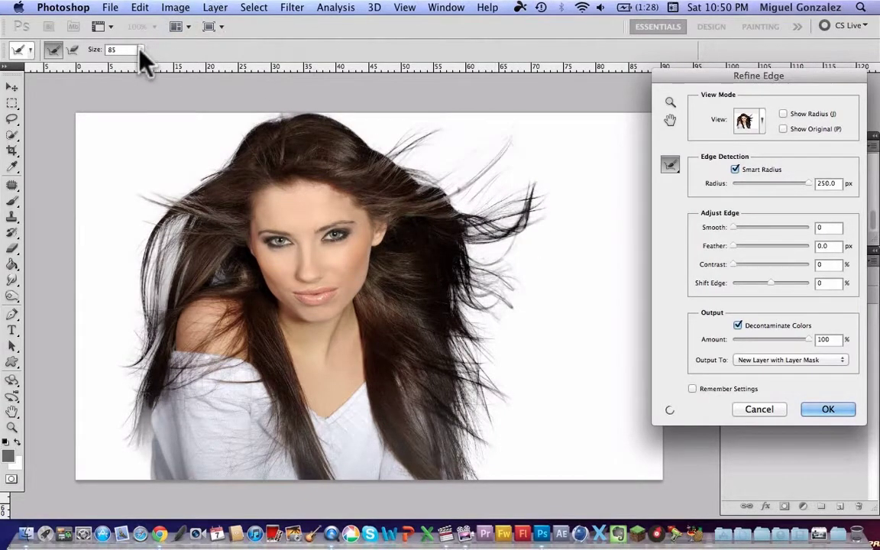
- Enlarge the Refine Radius brush to 138 and go over both hair outlines and the blouse's lower left edge
{"action": "mouse_move", "coordinate": [141, 49]}
{"action": "left_mouse_down"}
{"action": "mouse_move", "coordinate": [153, 73]}
{"action": "mouse_move", "coordinate": [160, 64]}
{"action": "left_mouse_up"}
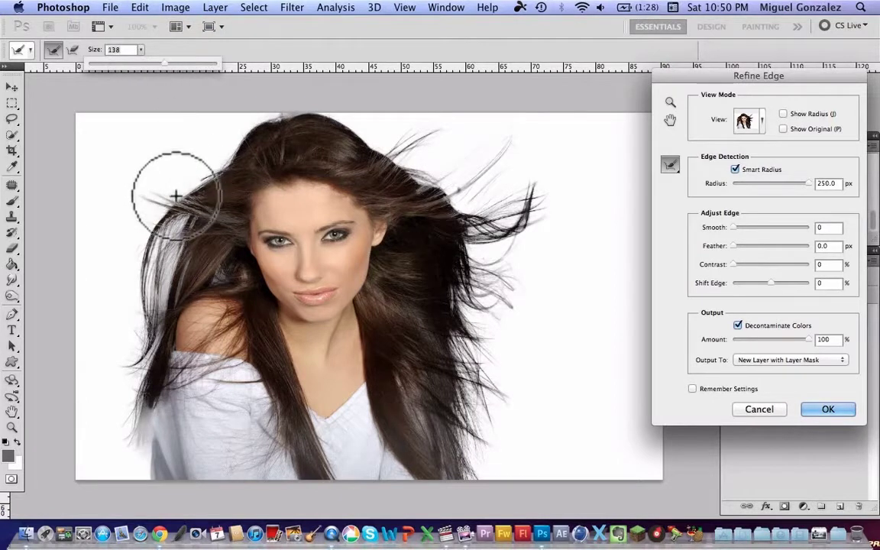
{"action": "left_click_drag", "start_coordinate": [176, 194], "coordinate": [157, 302]}
{"action": "mouse_move", "coordinate": [395, 155]}
{"action": "left_mouse_down"}
{"action": "mouse_move", "coordinate": [501, 247]}
{"action": "mouse_move", "coordinate": [492, 221]}
{"action": "mouse_move", "coordinate": [532, 314]}
{"action": "mouse_move", "coordinate": [461, 370]}
{"action": "mouse_move", "coordinate": [477, 419]}
{"action": "mouse_move", "coordinate": [470, 502]}
{"action": "mouse_move", "coordinate": [474, 352]}
{"action": "left_mouse_up"}
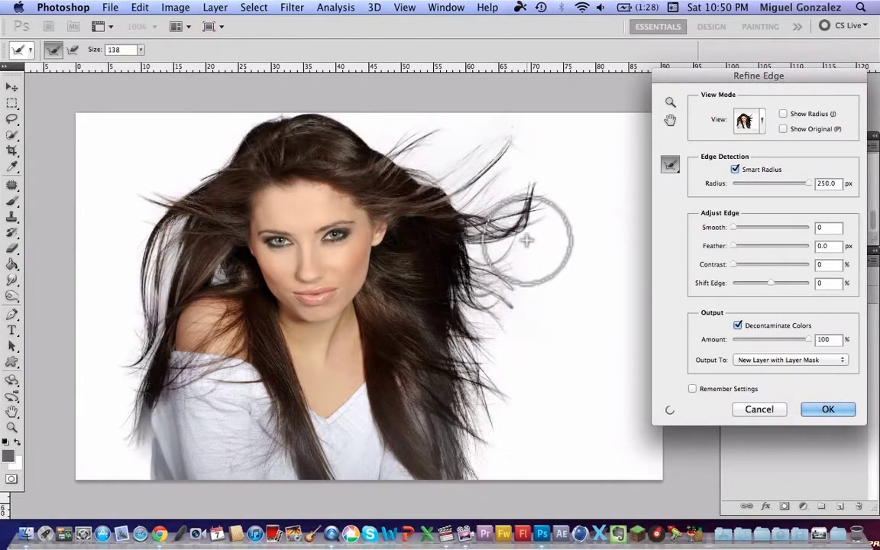
{"action": "mouse_move", "coordinate": [167, 211]}
{"action": "left_mouse_down"}
{"action": "mouse_move", "coordinate": [141, 308]}
{"action": "mouse_move", "coordinate": [149, 195]}
{"action": "mouse_move", "coordinate": [176, 163]}
{"action": "mouse_move", "coordinate": [191, 165]}
{"action": "left_mouse_up"}
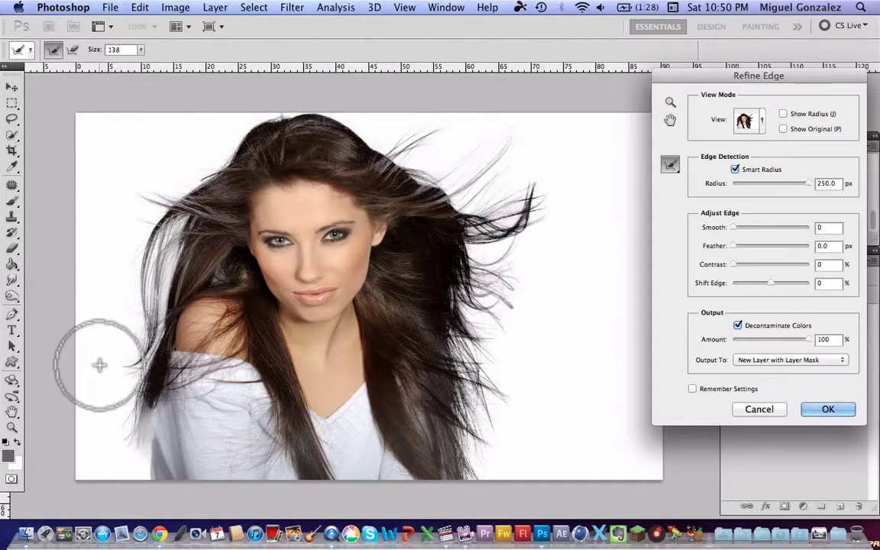
{"action": "left_click_drag", "start_coordinate": [119, 459], "coordinate": [131, 466]}
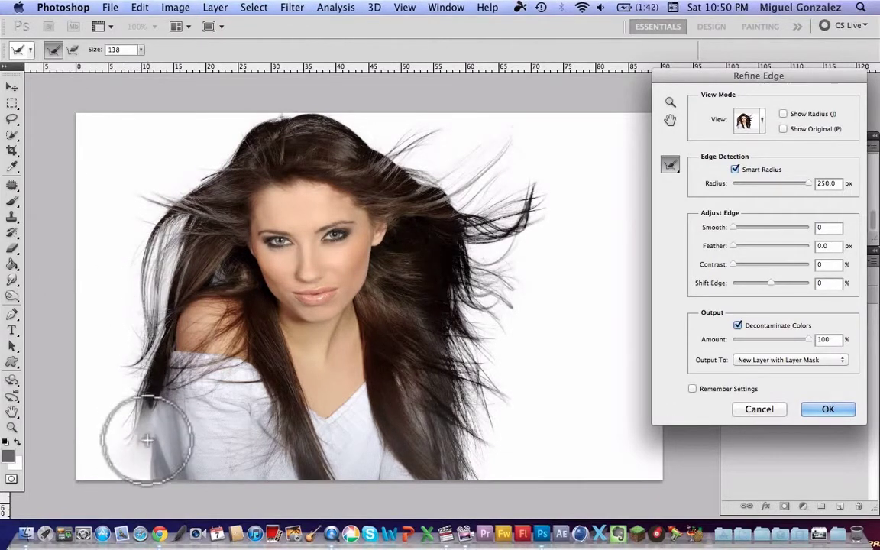
{"action": "left_click_drag", "start_coordinate": [145, 419], "coordinate": [147, 424]}
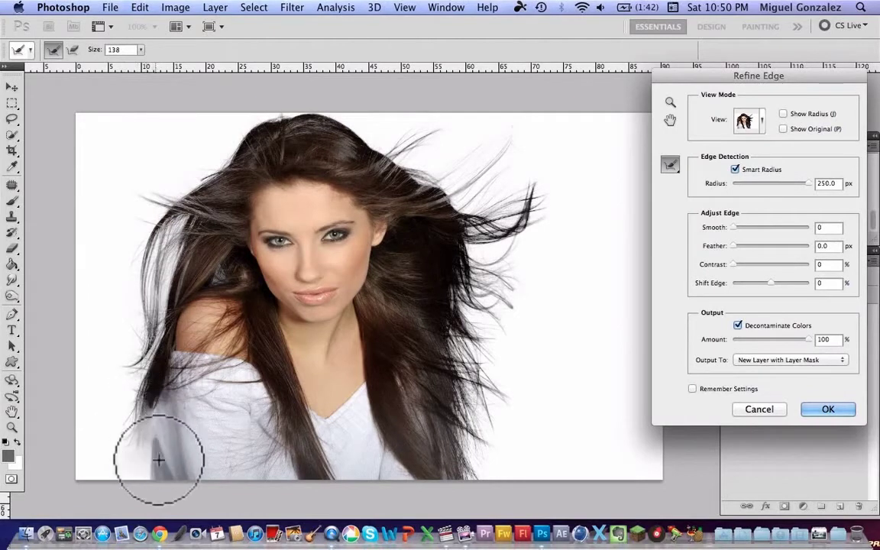
{"action": "left_click_drag", "start_coordinate": [161, 466], "coordinate": [156, 458]}
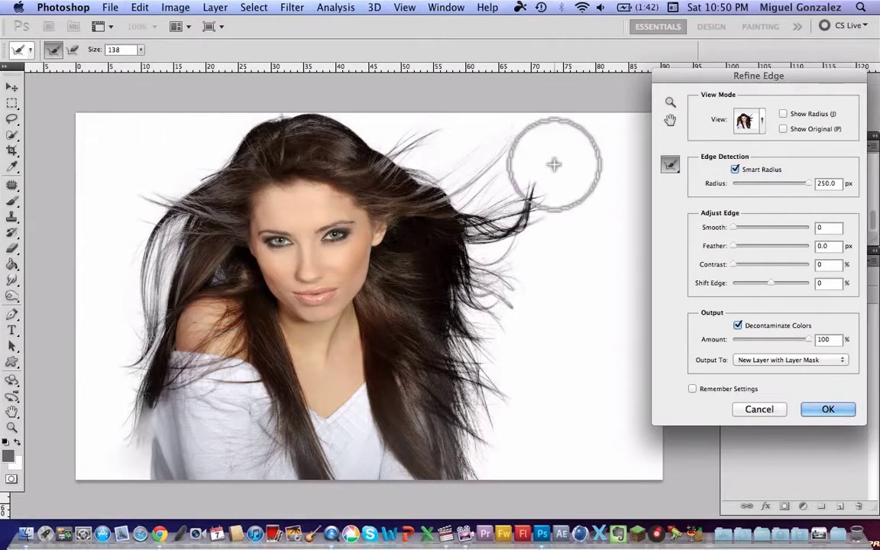
- Preview the refined mask in Black & White view and output the result to New Layer with Layer Mask
{"action": "left_click", "coordinate": [762, 124]}
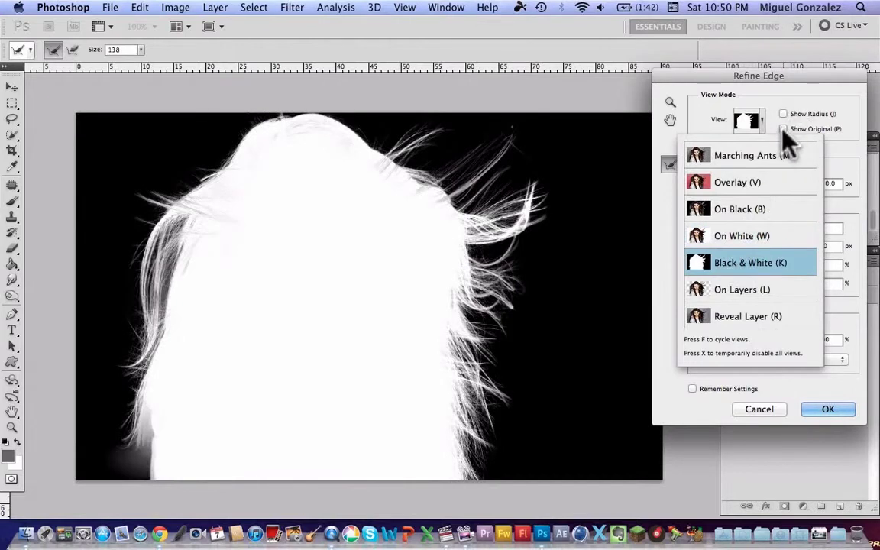
{"action": "left_click", "coordinate": [785, 129]}
{"action": "left_click", "coordinate": [783, 130]}
{"action": "left_click", "coordinate": [783, 130]}
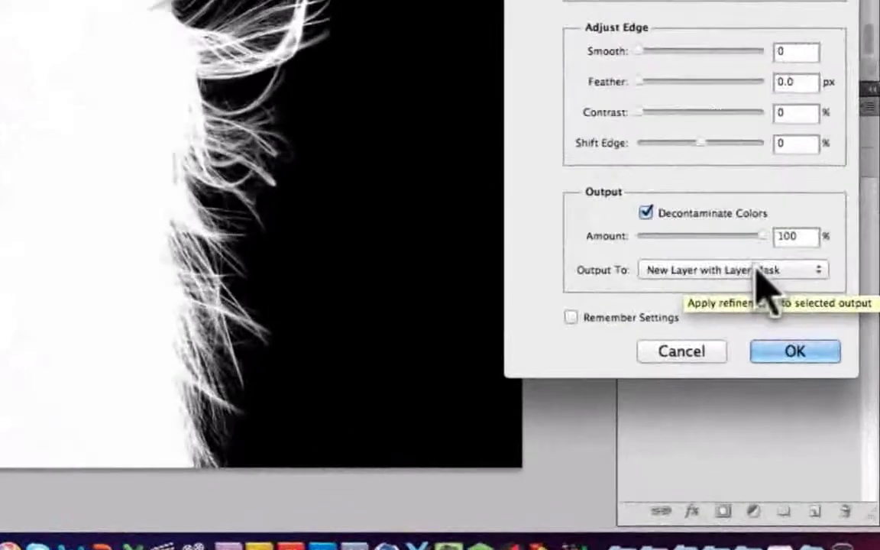
{"action": "left_click", "coordinate": [757, 269]}
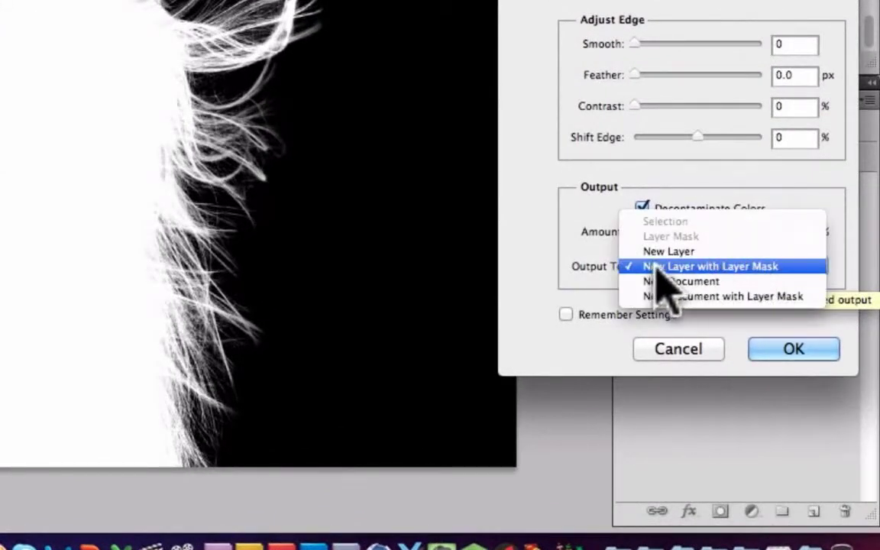
{"action": "left_click", "coordinate": [780, 267]}
{"action": "left_click", "coordinate": [794, 350]}
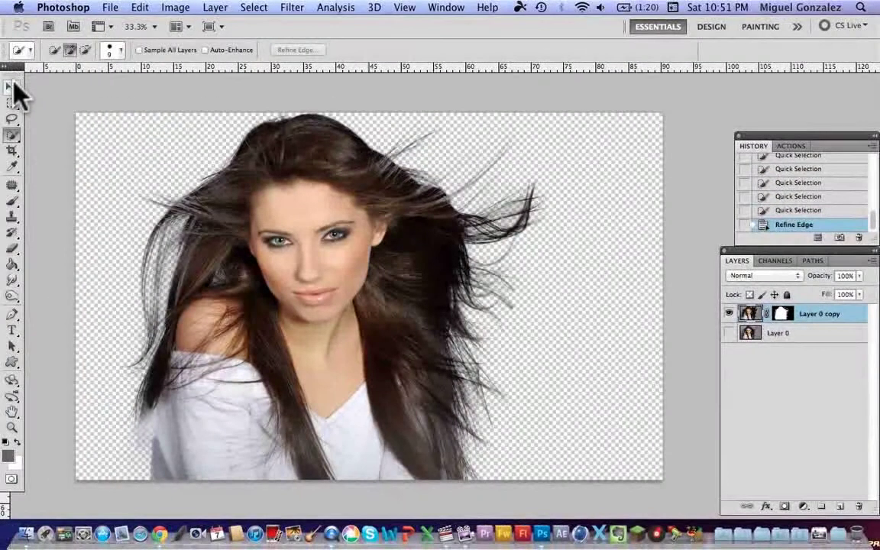
- Switch to Chrome, copy the city-at-night picture, and paste it into the Photoshop document with the cutout
{"action": "left_click", "coordinate": [12, 88]}
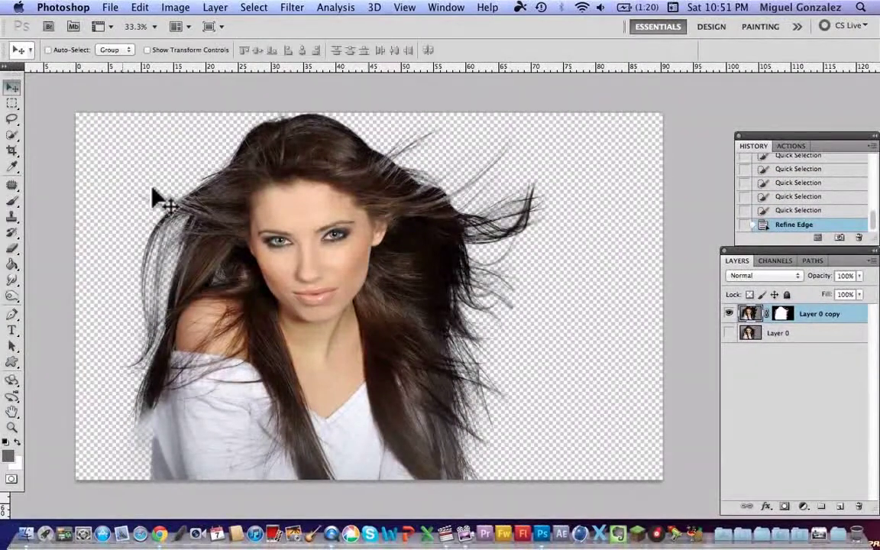
{"action": "key", "text": "super+Tab"}
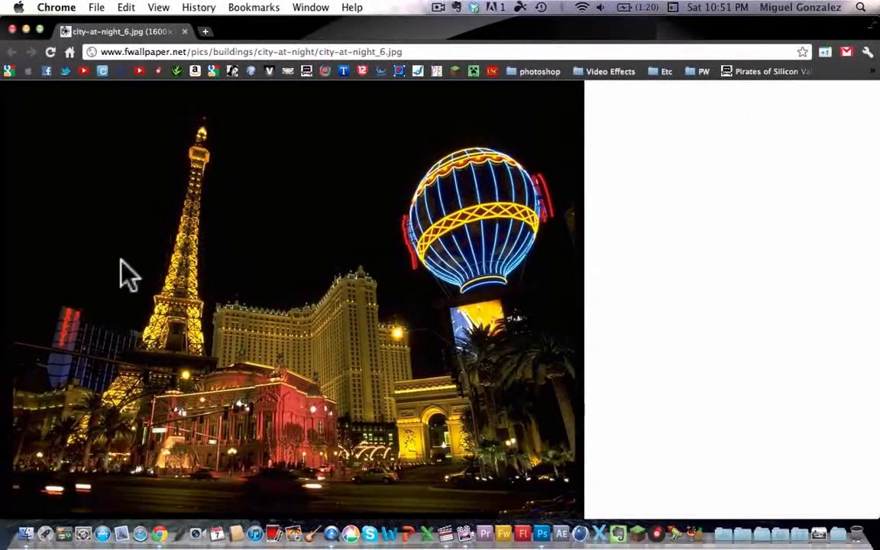
{"action": "right_click", "coordinate": [121, 260]}
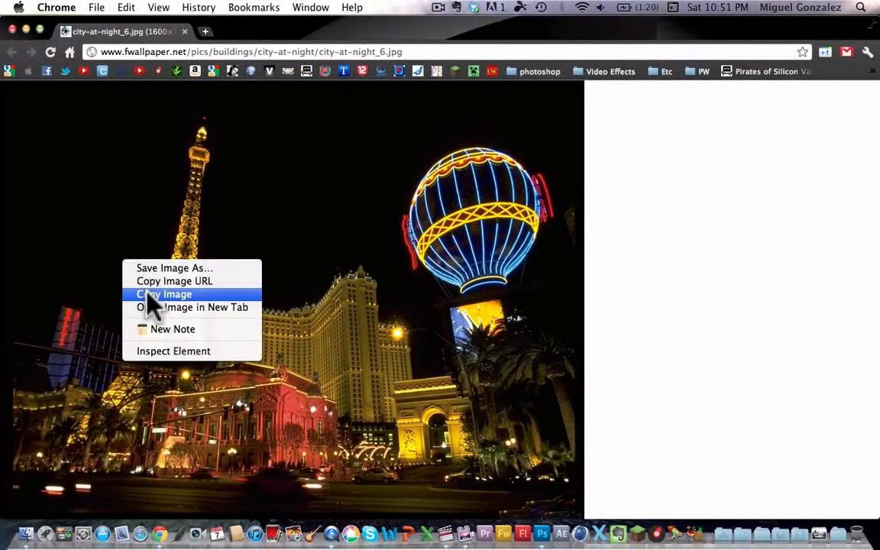
{"action": "left_click", "coordinate": [148, 296]}
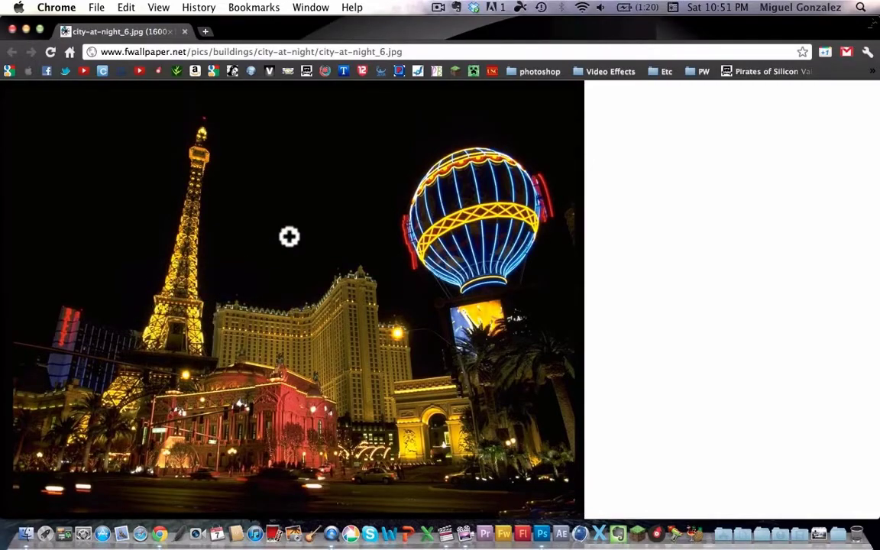
{"action": "key", "text": "super+Tab"}
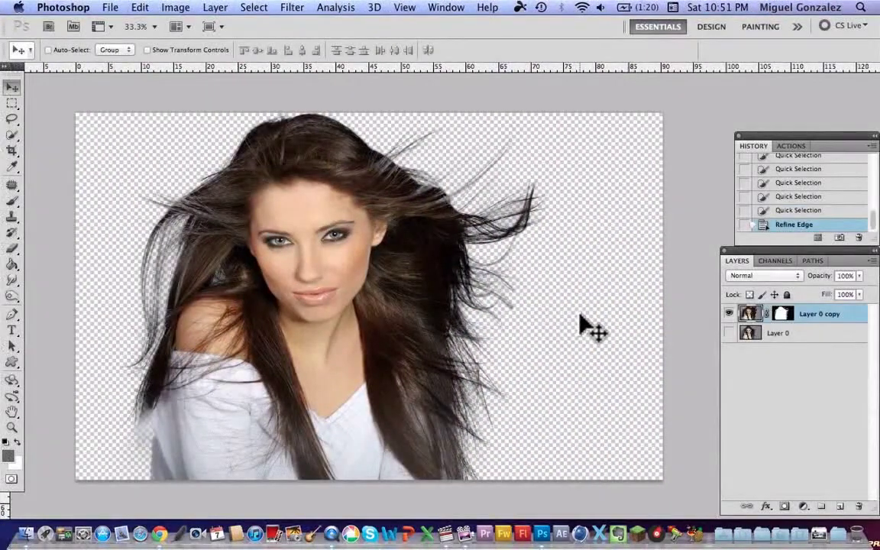
{"action": "key", "text": "super+v"}
- Align the pasted city picture with the canvas's upper left corner, enlarge it proportionally to about 162%, and shift it upward
{"action": "left_click_drag", "start_coordinate": [535, 313], "coordinate": [337, 248]}
{"action": "key", "text": "super+t"}
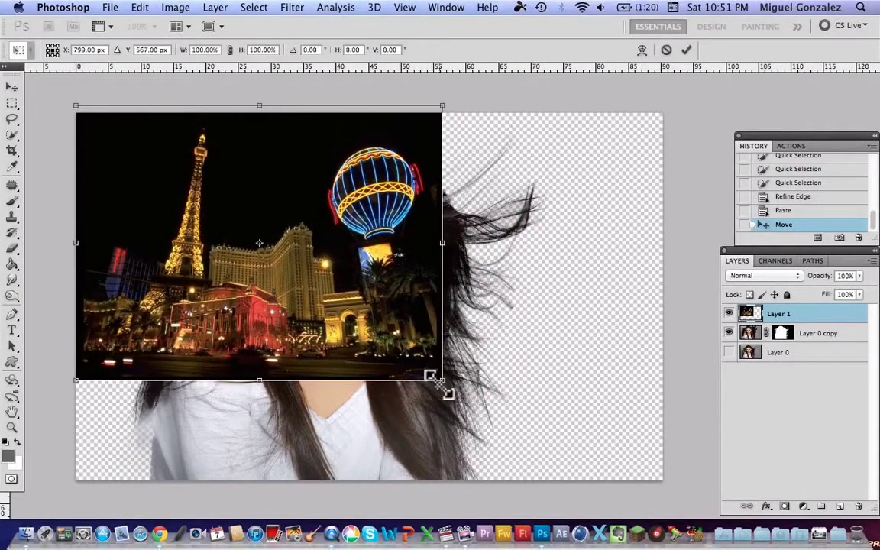
{"action": "left_click_drag", "start_coordinate": [440, 380], "coordinate": [630, 436]}
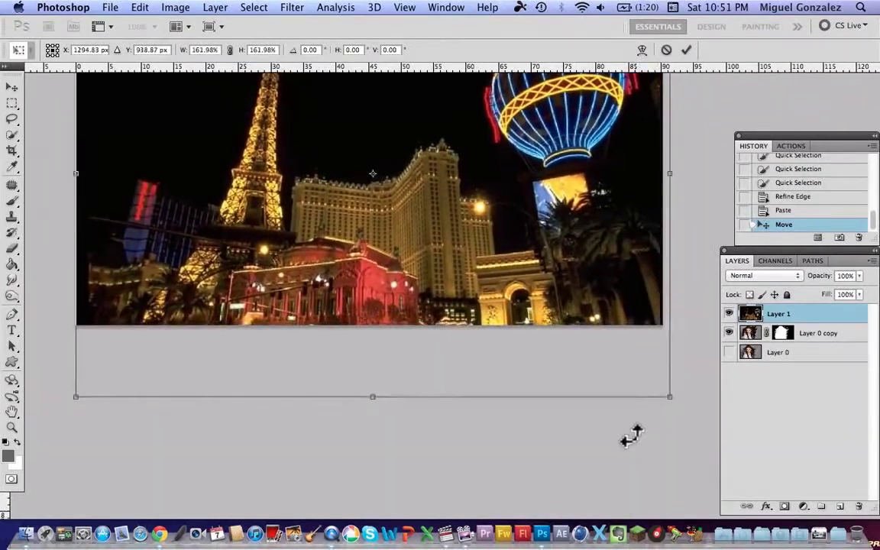
{"action": "key", "text": "Return"}
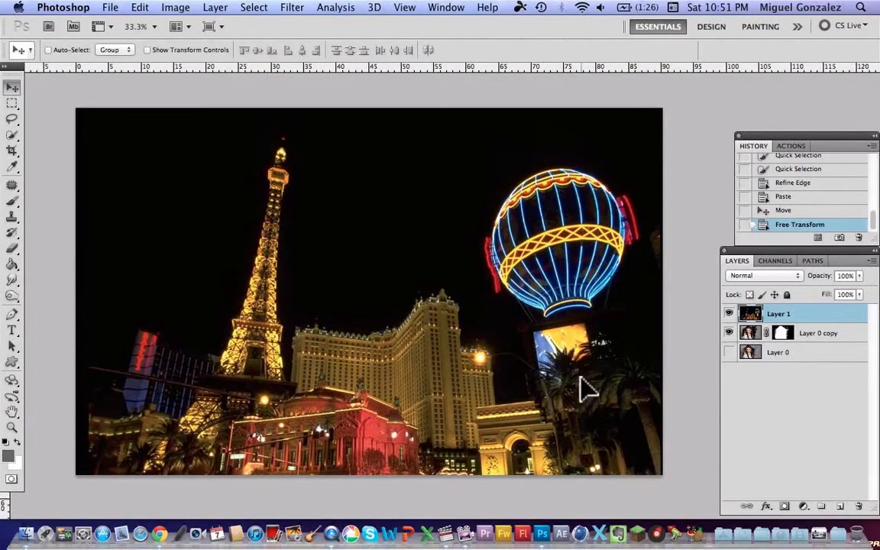
{"action": "left_click_drag", "start_coordinate": [582, 390], "coordinate": [582, 345]}
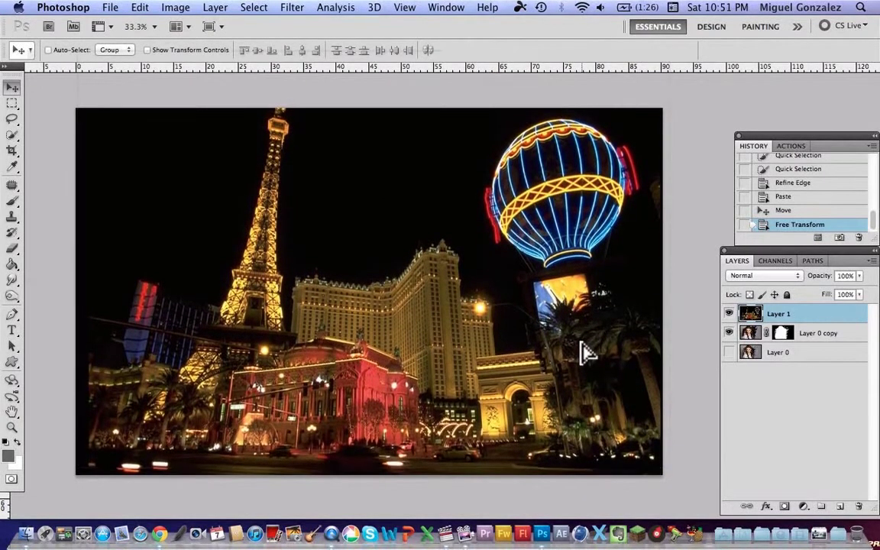
{"action": "scroll", "coordinate": [292, 335], "scroll_direction": "up", "scroll_amount": 1}
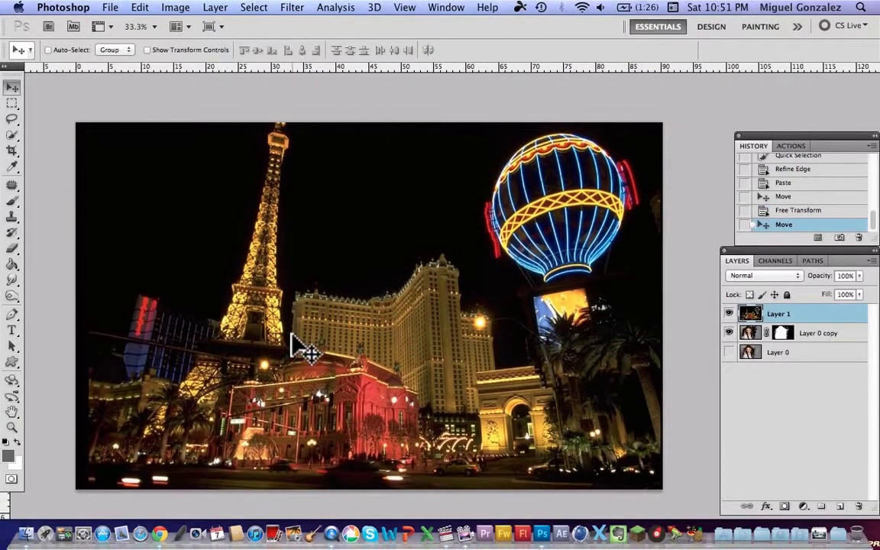
{"action": "scroll", "coordinate": [303, 348], "scroll_direction": "down", "scroll_amount": 2}
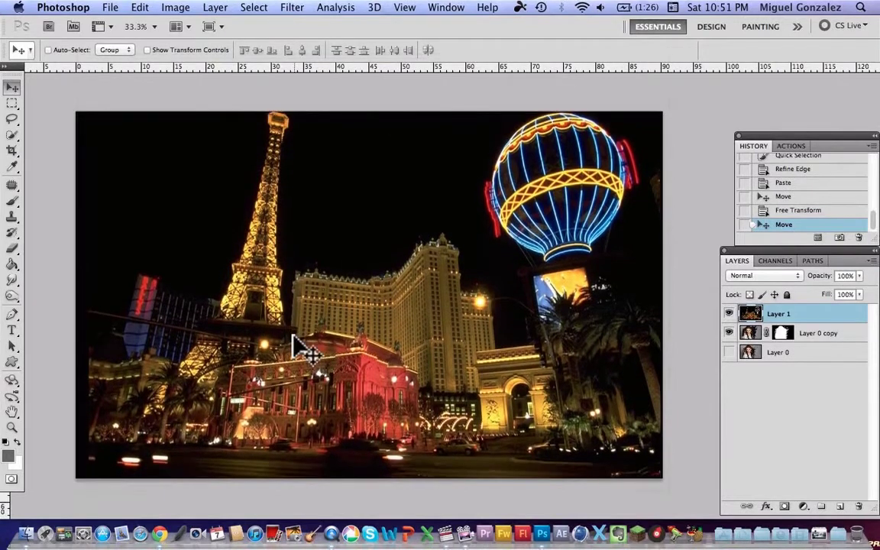
- Put the woman's cutout layer above the city layer and hide the city layer
{"action": "left_click_drag", "start_coordinate": [809, 337], "coordinate": [809, 310]}
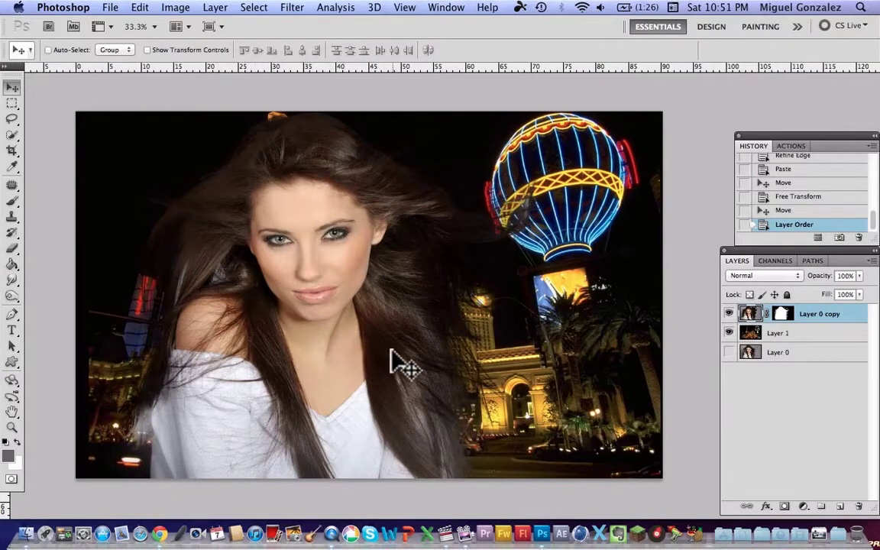
{"action": "left_click", "coordinate": [729, 333]}
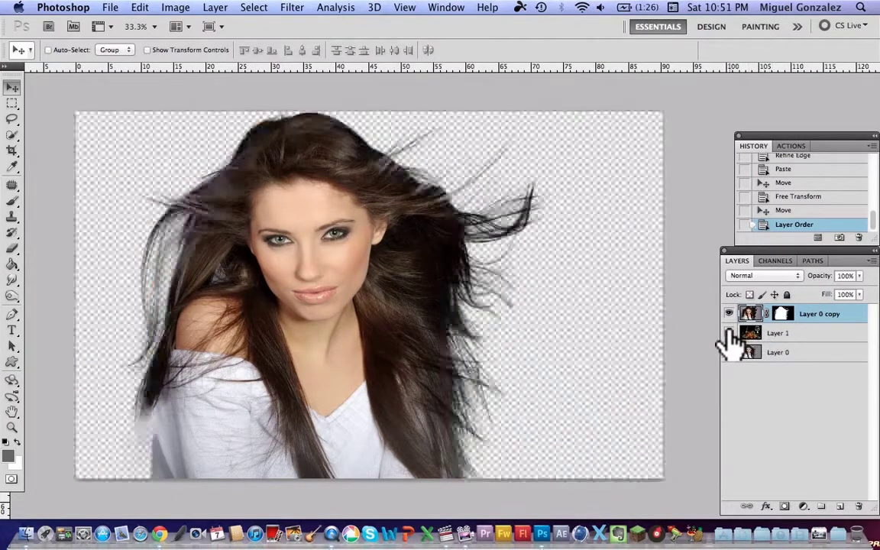
{"action": "left_click", "coordinate": [780, 315]}
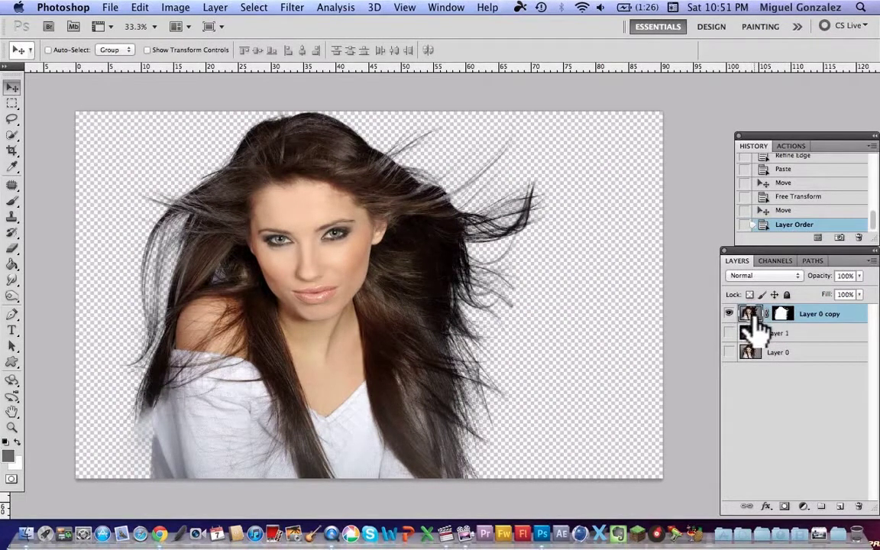
- Paint over the hair edges on both sides of the cutout with a History Brush reduced in size
{"action": "left_click", "coordinate": [12, 233]}
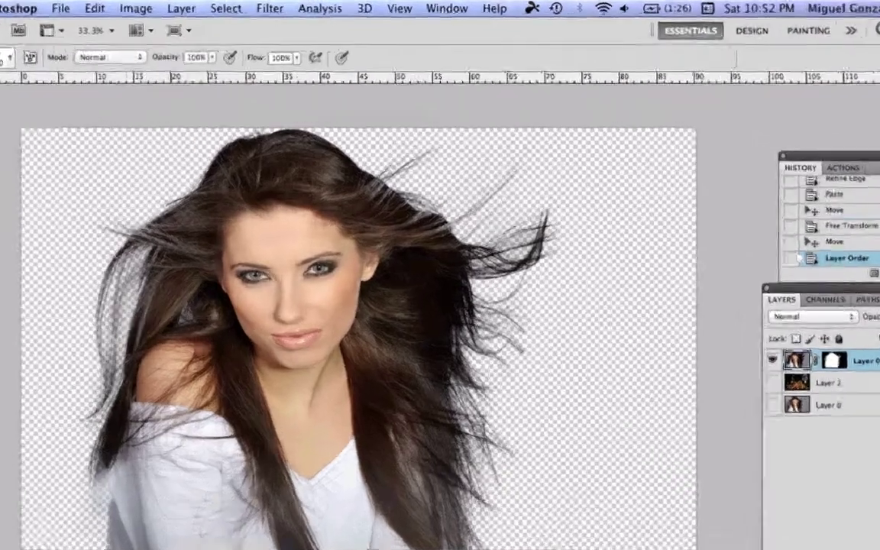
{"action": "left_click", "coordinate": [446, 7]}
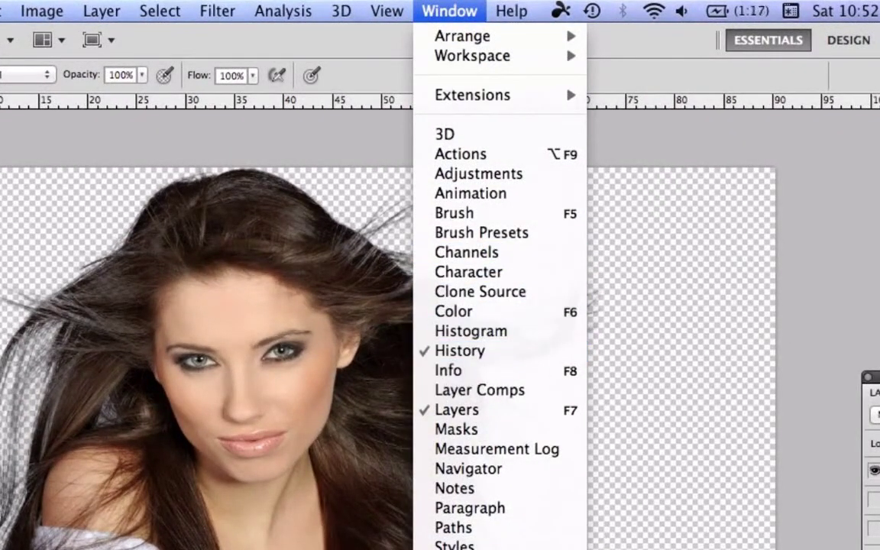
{"action": "left_click", "coordinate": [826, 251]}
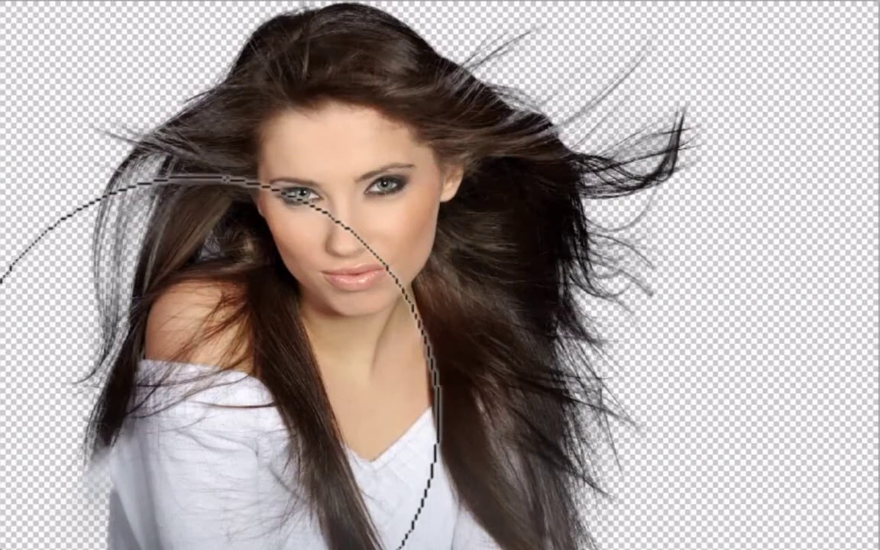
{"action": "key", "text": "ctrl+d"}
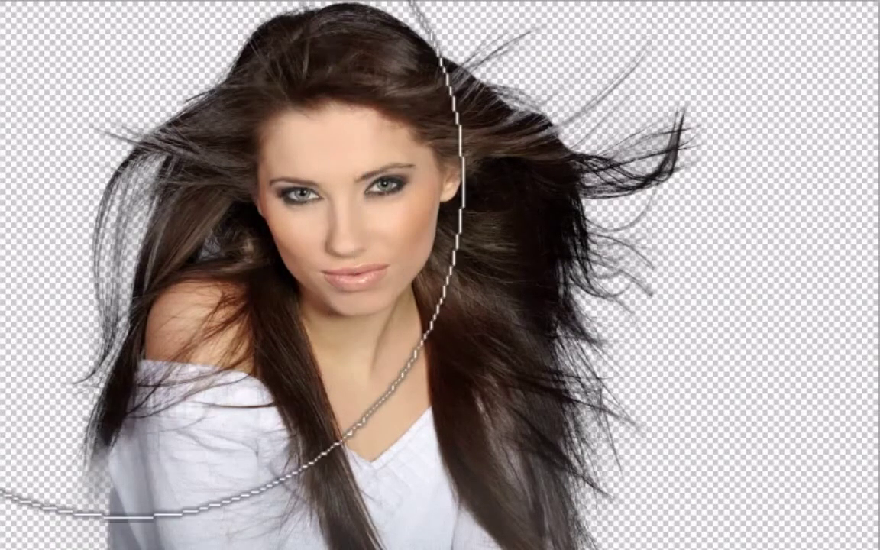
{"action": "key", "text": "bracketleft"}
{"action": "key", "text": "bracketleft"}
{"action": "key", "text": "bracketleft"}
{"action": "key", "text": "bracketleft"}
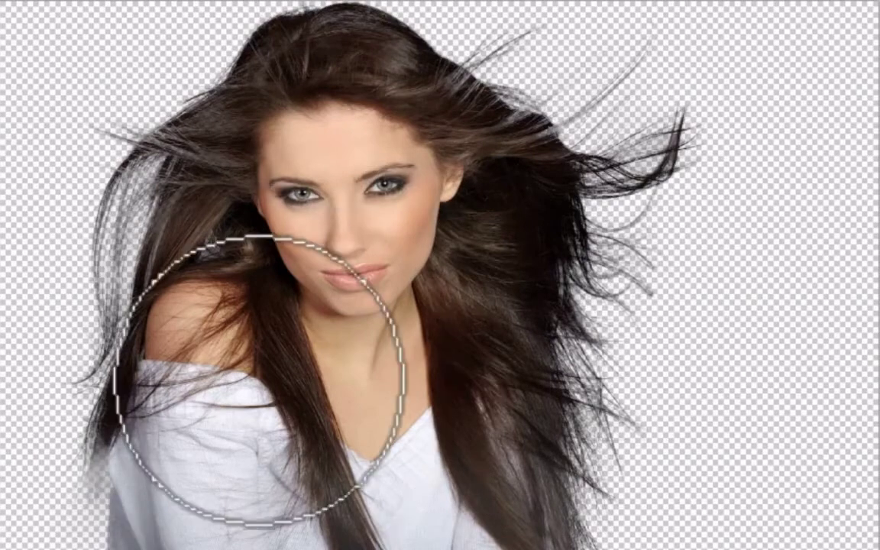
{"action": "mouse_move", "coordinate": [44, 401]}
{"action": "left_mouse_down"}
{"action": "mouse_move", "coordinate": [103, 464]}
{"action": "mouse_move", "coordinate": [126, 384]}
{"action": "mouse_move", "coordinate": [120, 516]}
{"action": "mouse_move", "coordinate": [136, 141]}
{"action": "mouse_move", "coordinate": [159, 1]}
{"action": "mouse_move", "coordinate": [176, 246]}
{"action": "mouse_move", "coordinate": [194, 121]}
{"action": "mouse_move", "coordinate": [317, 257]}
{"action": "mouse_move", "coordinate": [320, 0]}
{"action": "mouse_move", "coordinate": [370, 60]}
{"action": "mouse_move", "coordinate": [650, 252]}
{"action": "mouse_move", "coordinate": [588, 130]}
{"action": "mouse_move", "coordinate": [566, 370]}
{"action": "left_mouse_up"}
{"action": "mouse_move", "coordinate": [147, 402]}
{"action": "left_mouse_down"}
{"action": "mouse_move", "coordinate": [99, 549]}
{"action": "mouse_move", "coordinate": [80, 403]}
{"action": "mouse_move", "coordinate": [118, 364]}
{"action": "mouse_move", "coordinate": [109, 297]}
{"action": "left_mouse_up"}
- Raise the History Brush's hardness and go over the hair tips beside the blouse's left edge
{"action": "left_click", "coordinate": [0, 0]}
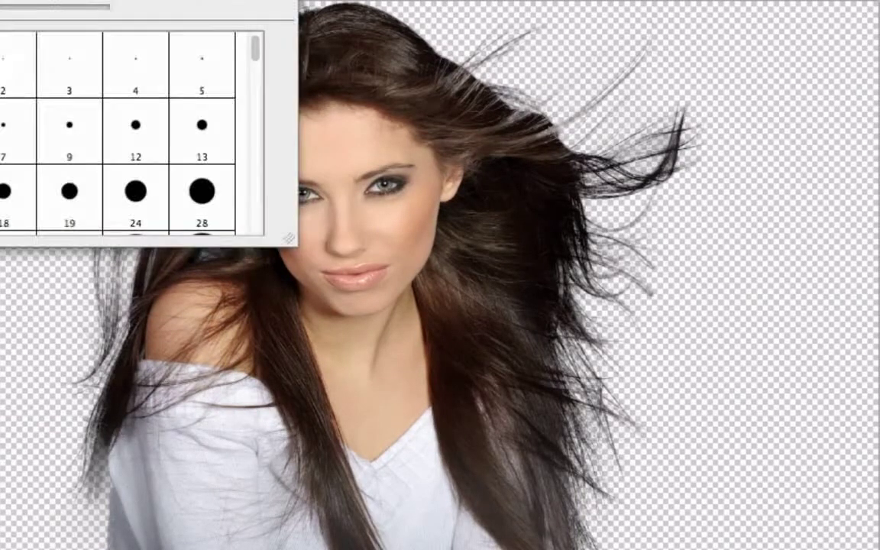
{"action": "left_click_drag", "start_coordinate": [0, 7], "coordinate": [90, 8]}
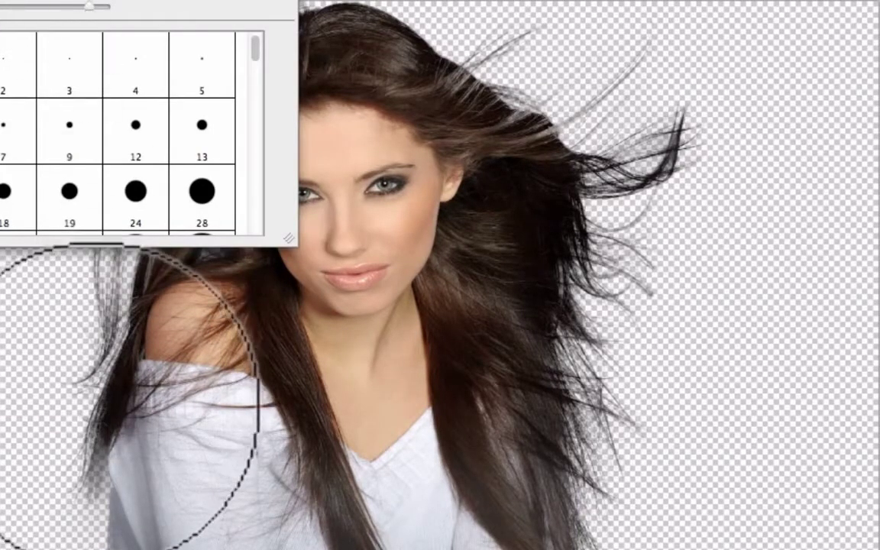
{"action": "left_click", "coordinate": [97, 407]}
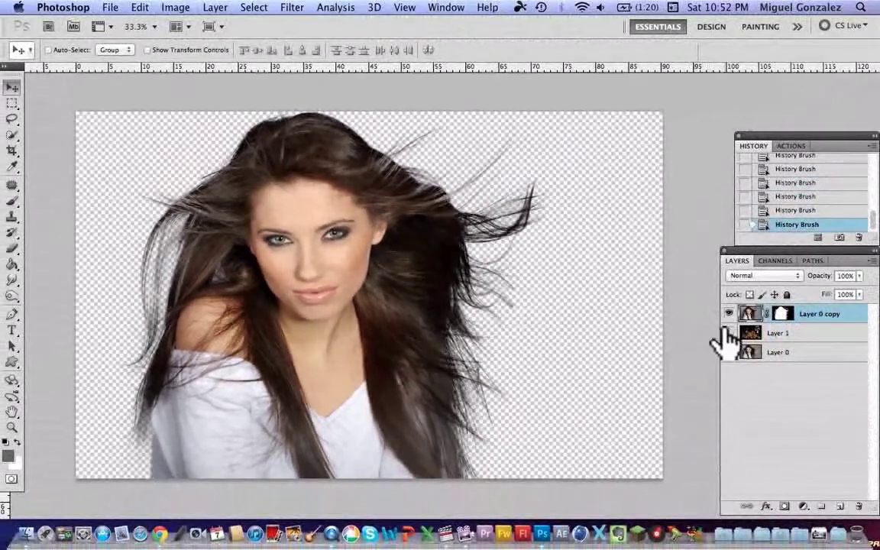
- Show the city layer again and scale the woman's cutout down to about half size toward the canvas's lower right corner
{"action": "left_click", "coordinate": [729, 333]}
{"action": "key", "text": "super+t"}
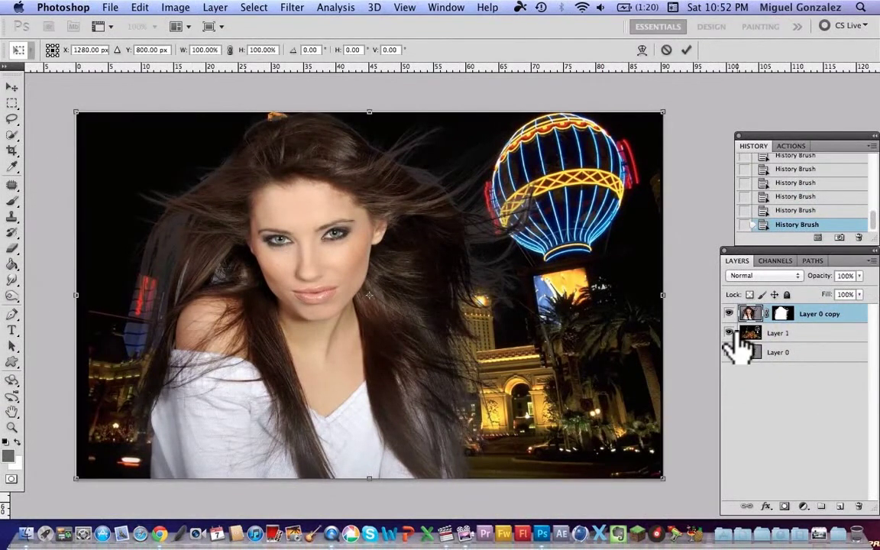
{"action": "left_click_drag", "start_coordinate": [76, 112], "coordinate": [344, 255]}
{"action": "key", "text": "Return"}
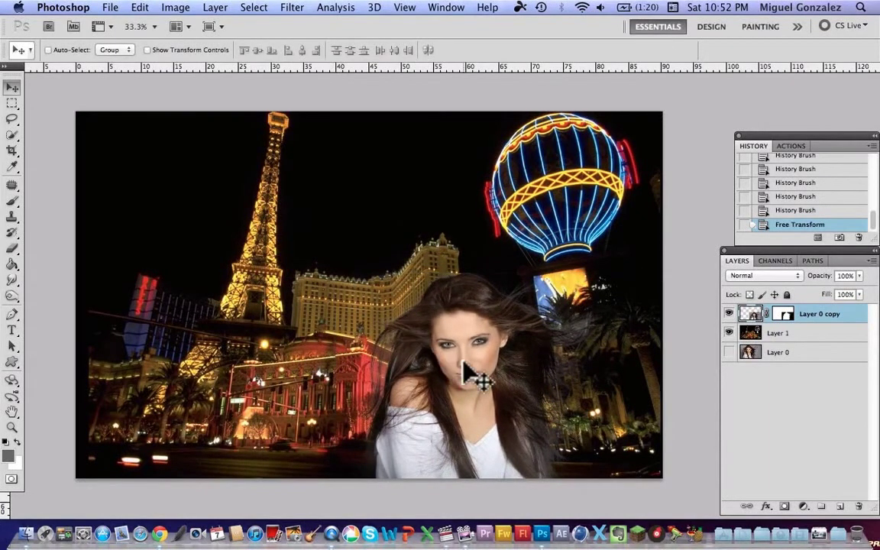
- Move the woman left to just beside the tower, with her cutout's lower edge flush with the bottom of the picture
{"action": "left_click_drag", "start_coordinate": [465, 366], "coordinate": [358, 366]}
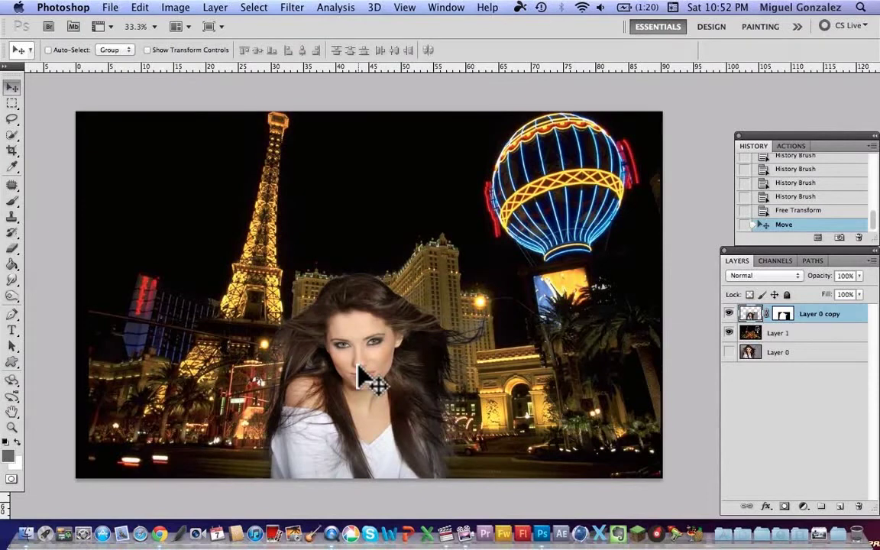
{"action": "left_click_drag", "start_coordinate": [338, 395], "coordinate": [337, 390]}
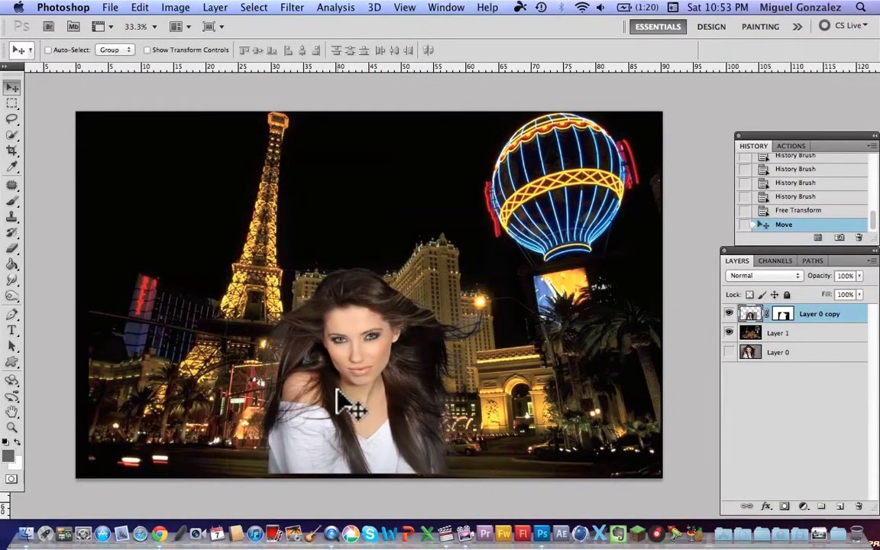
{"action": "left_click_drag", "start_coordinate": [342, 405], "coordinate": [349, 410]}
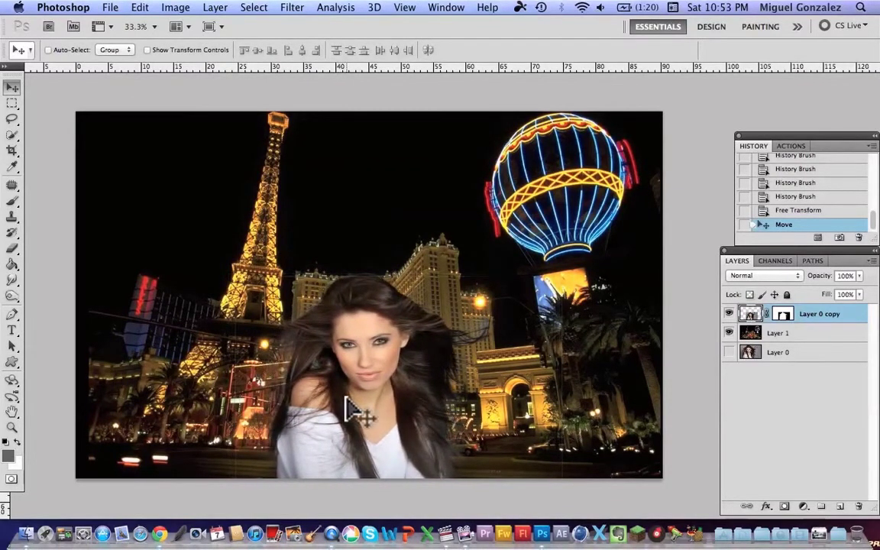